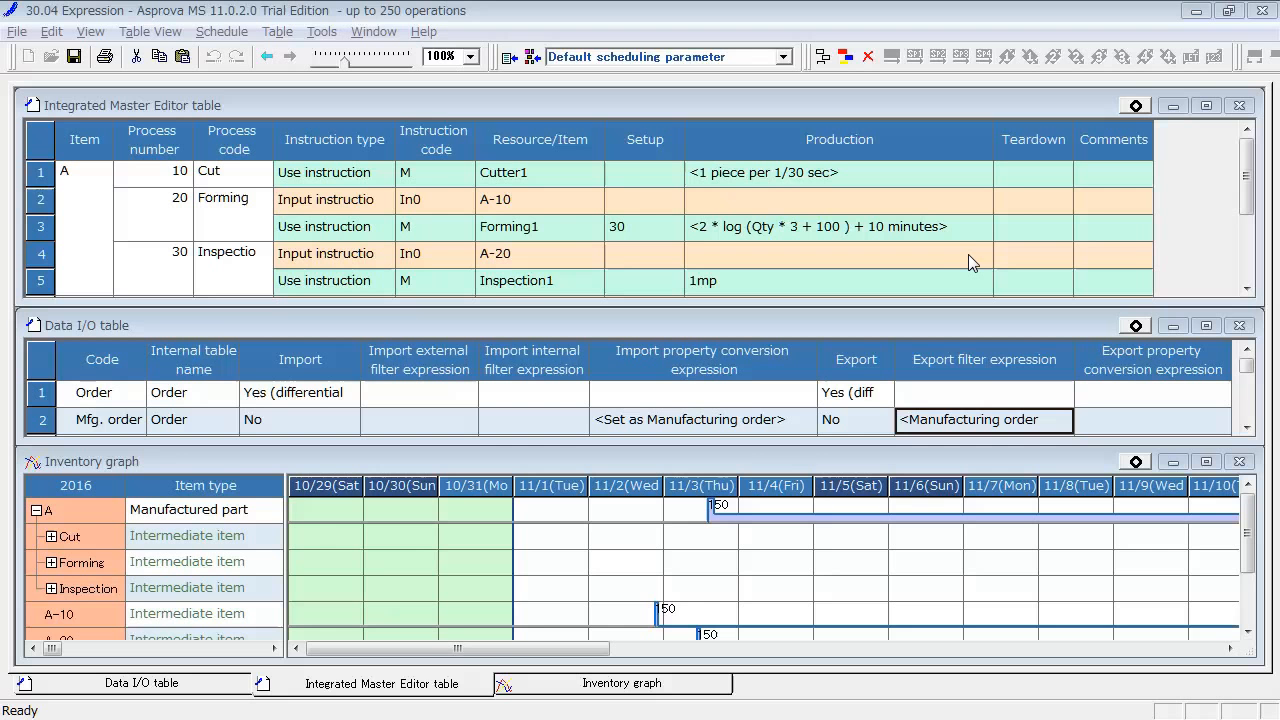
- Examine the Production expression of the Forming1 use instruction in the expression editor with its text enlarged, and close the editor
click(919, 238)
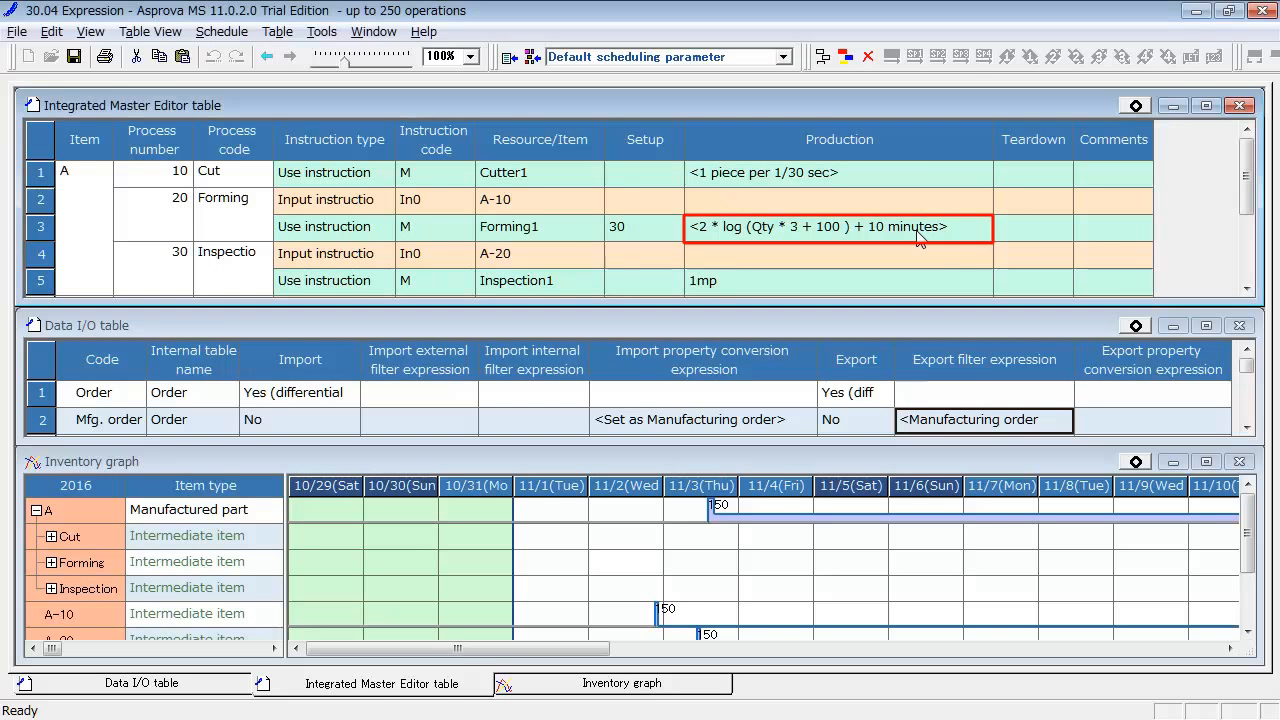
click(968, 227)
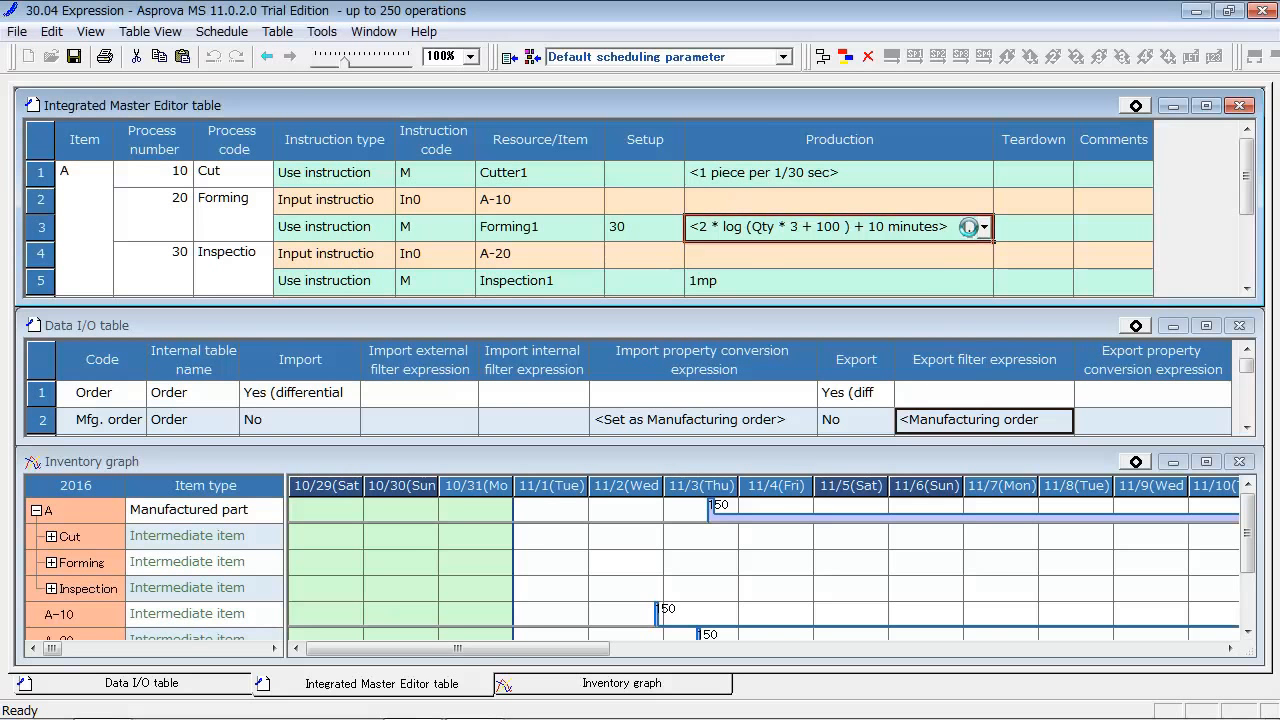
click(968, 227)
ctrl+scroll(765, 416, up, 3)
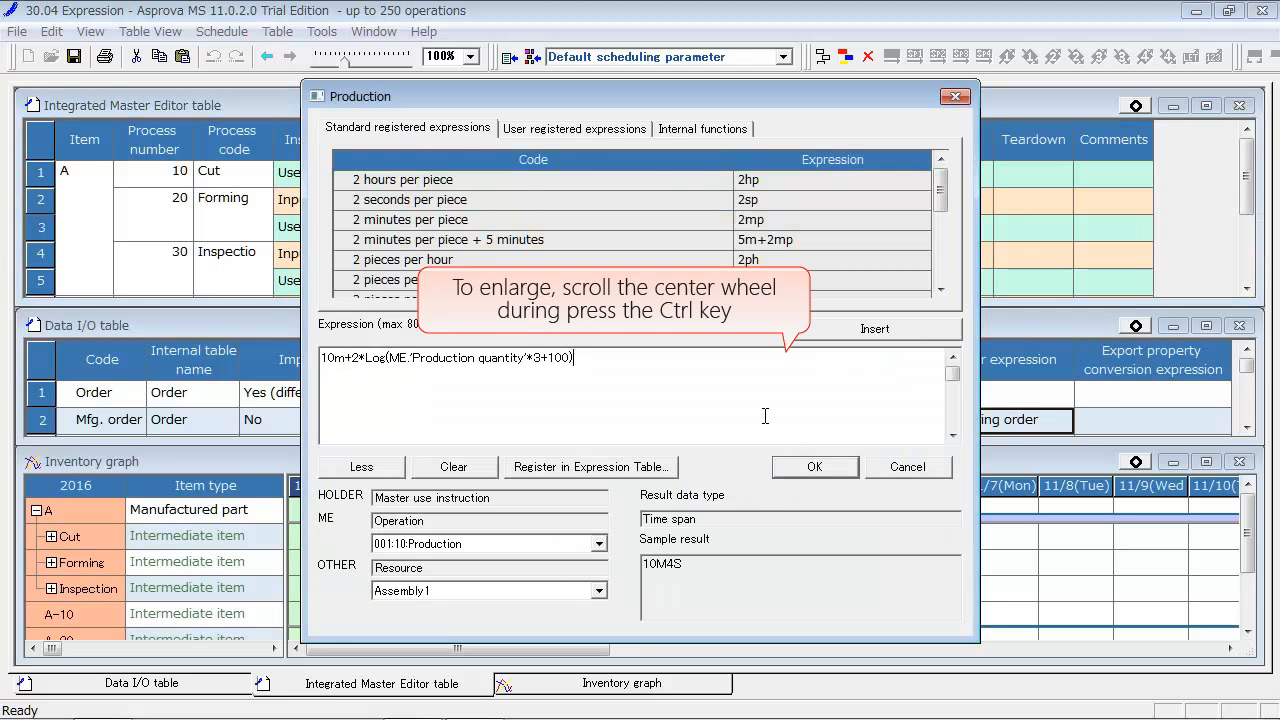
click(812, 466)
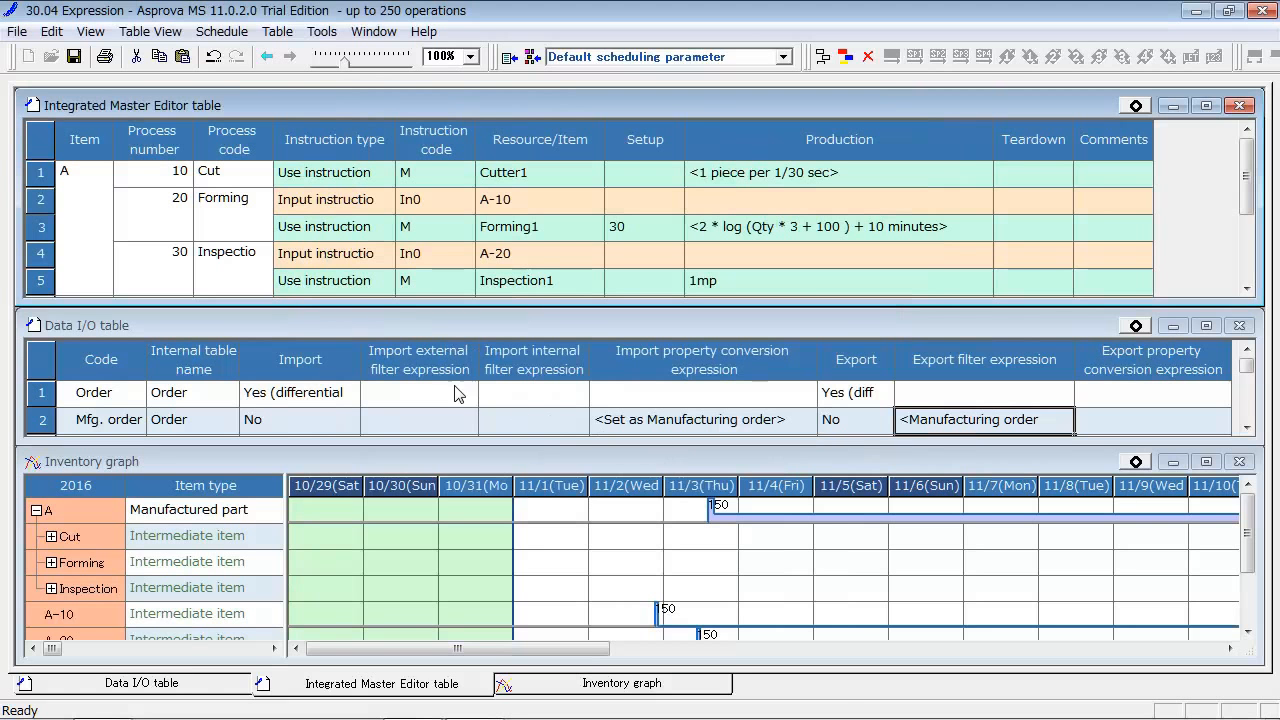
- Examine the import filter and import property conversion expression fields of the Data I/O table, including the predefined conversions for the Order row
double_click(390, 395)
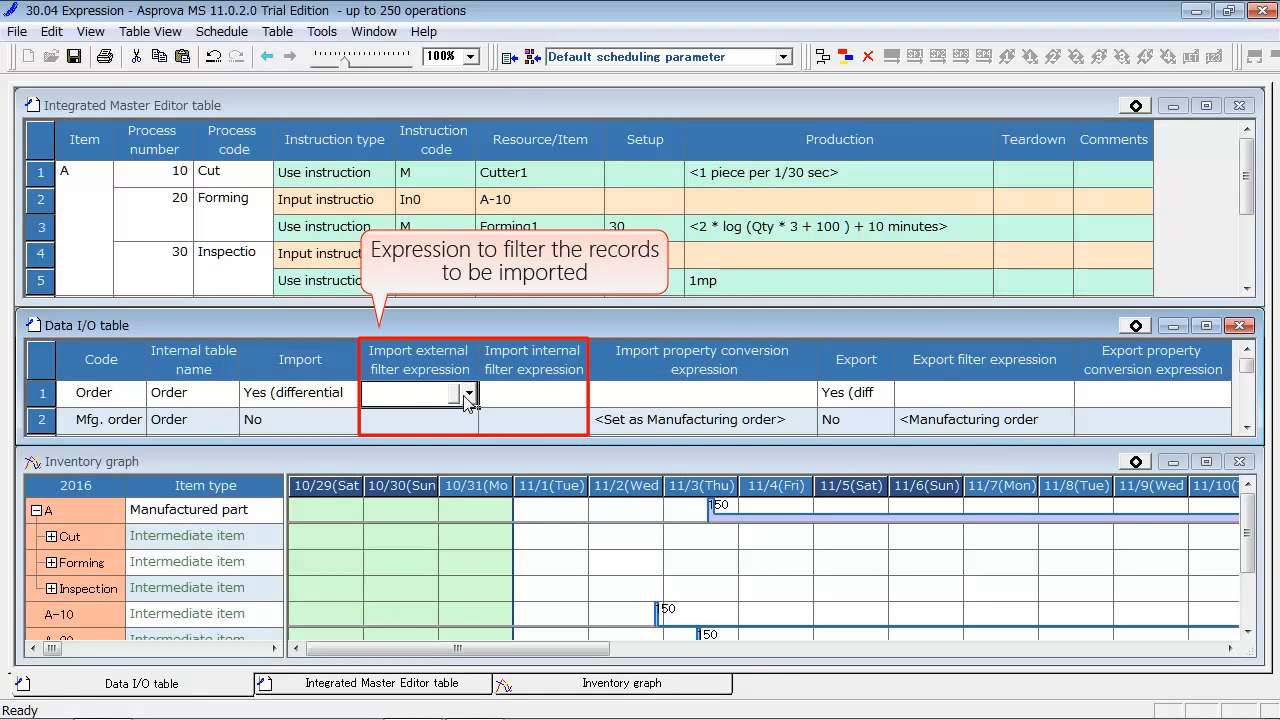
click(500, 400)
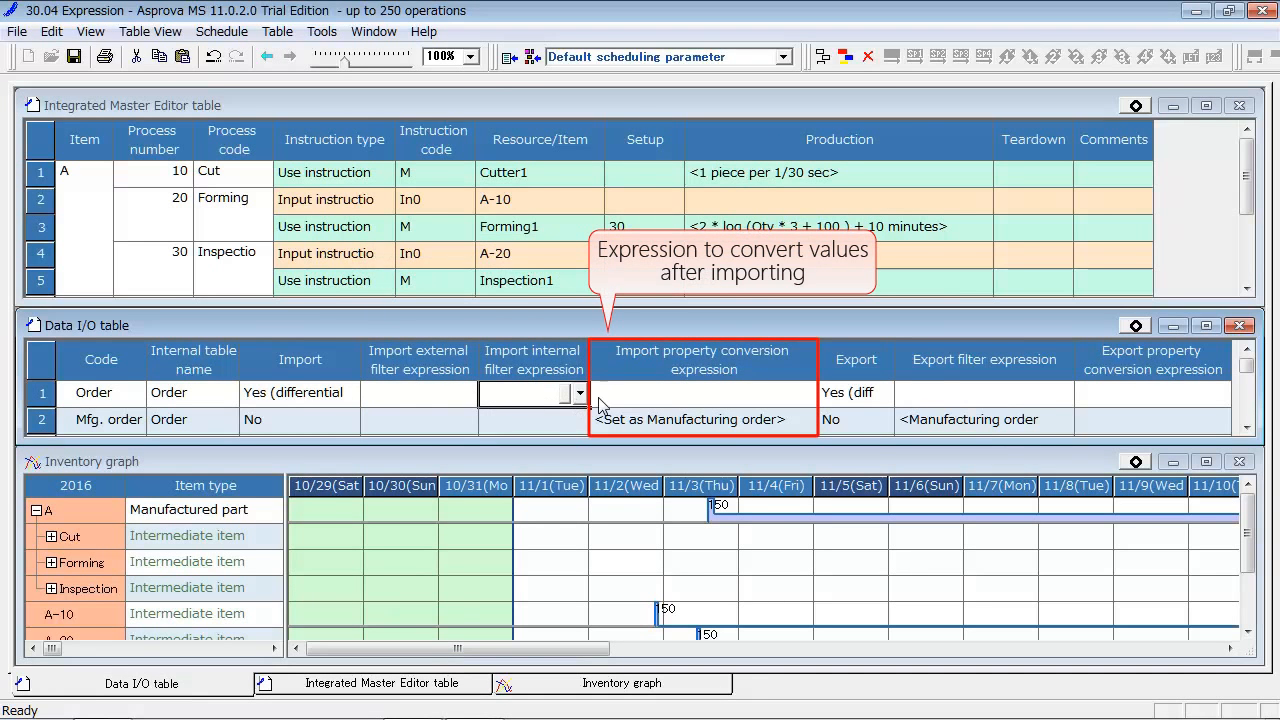
click(657, 402)
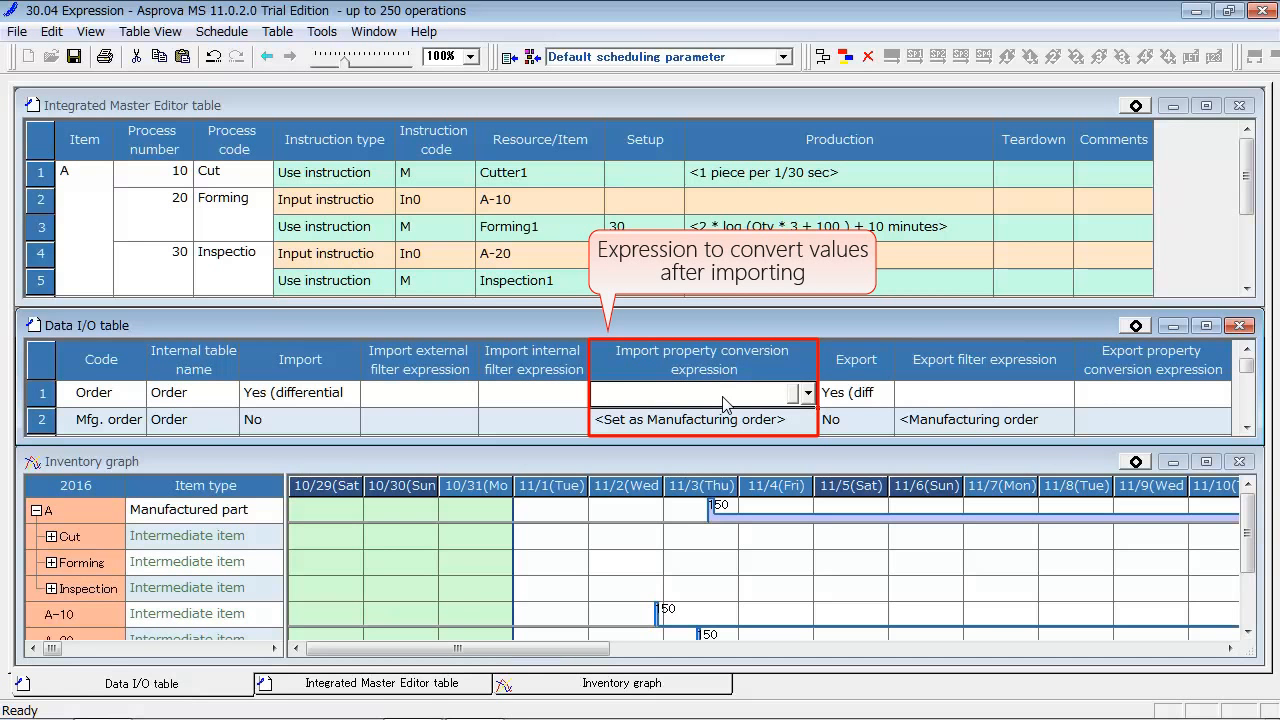
click(808, 394)
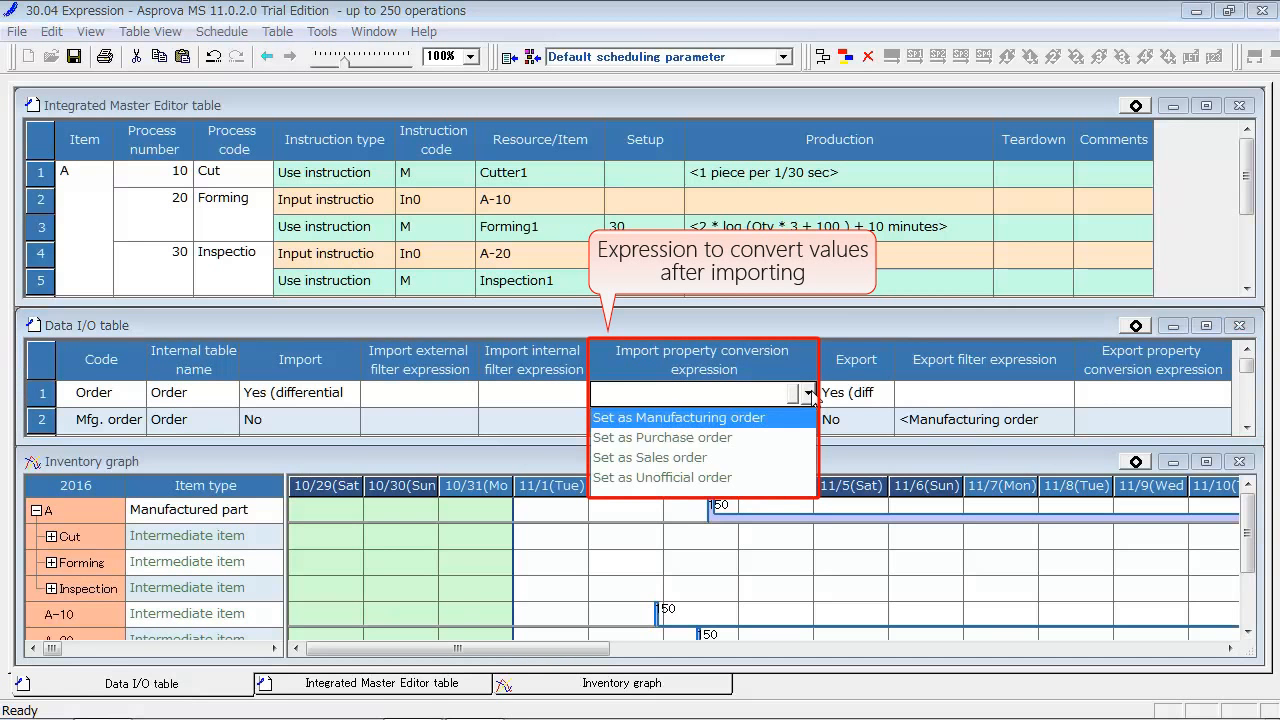
click(808, 394)
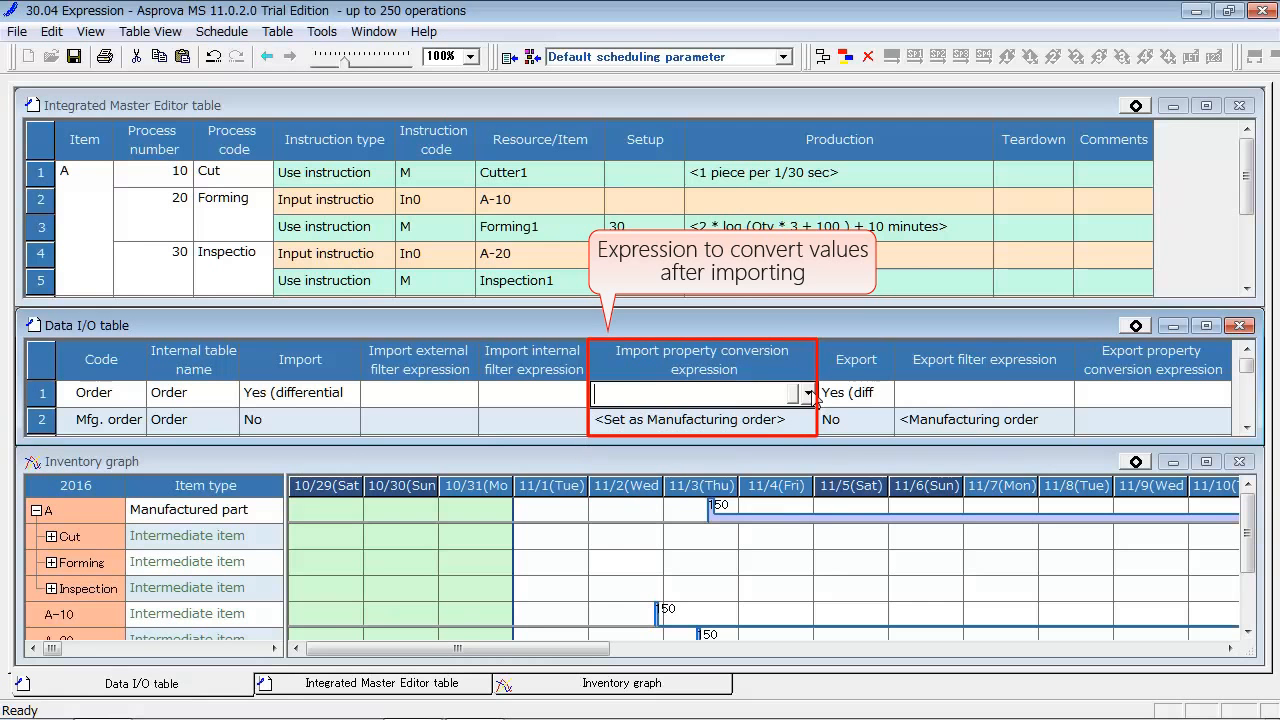
click(752, 428)
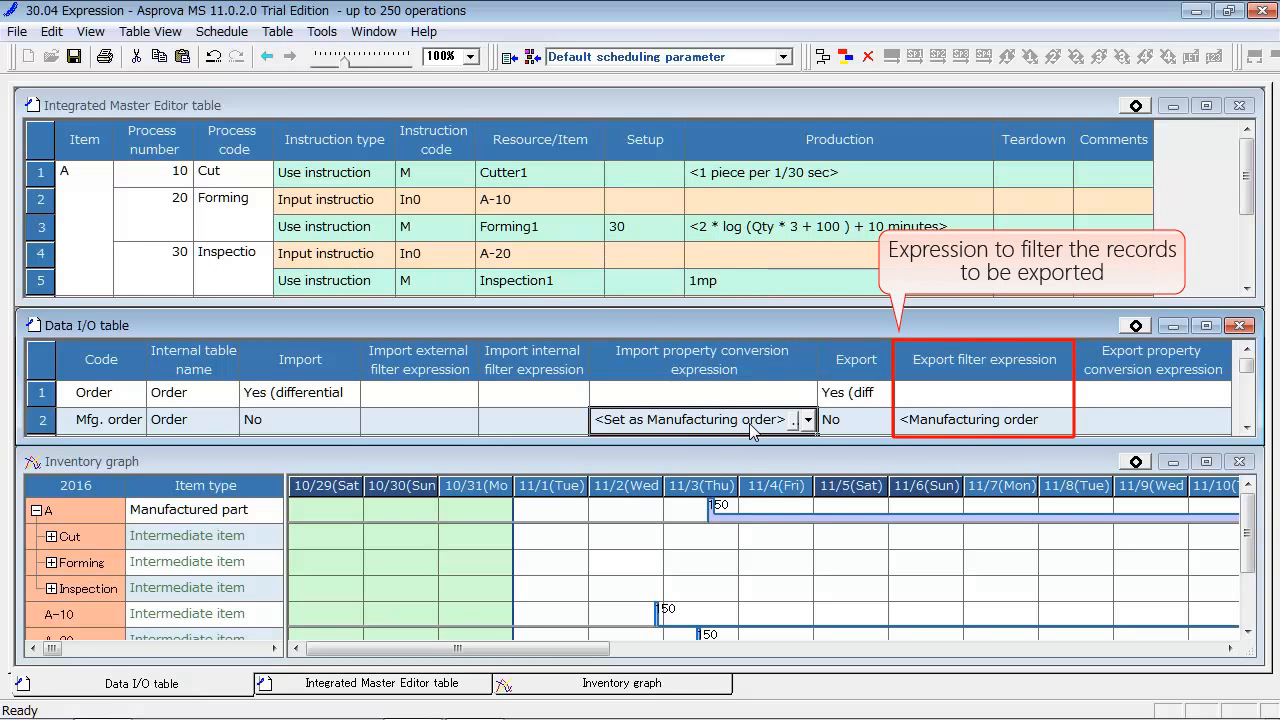
- Examine the predefined export filter and export property conversion expressions offered for the Order row of the Data I/O table
click(922, 393)
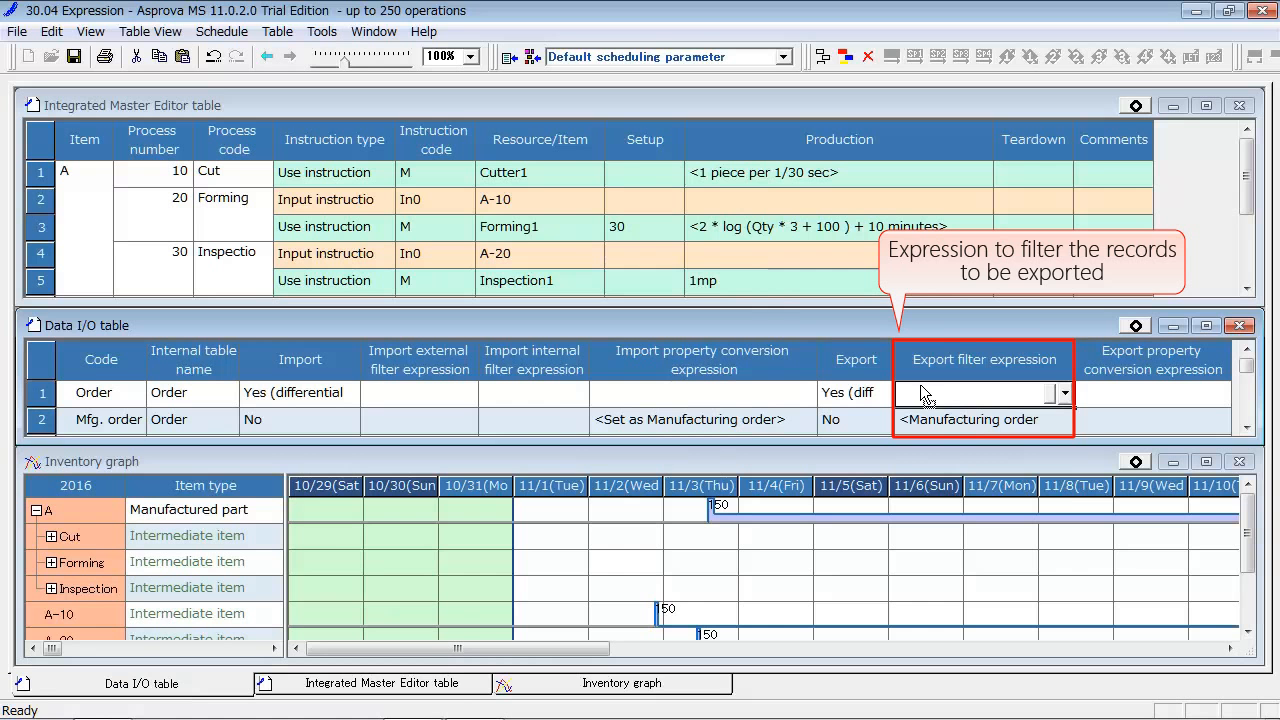
click(1065, 393)
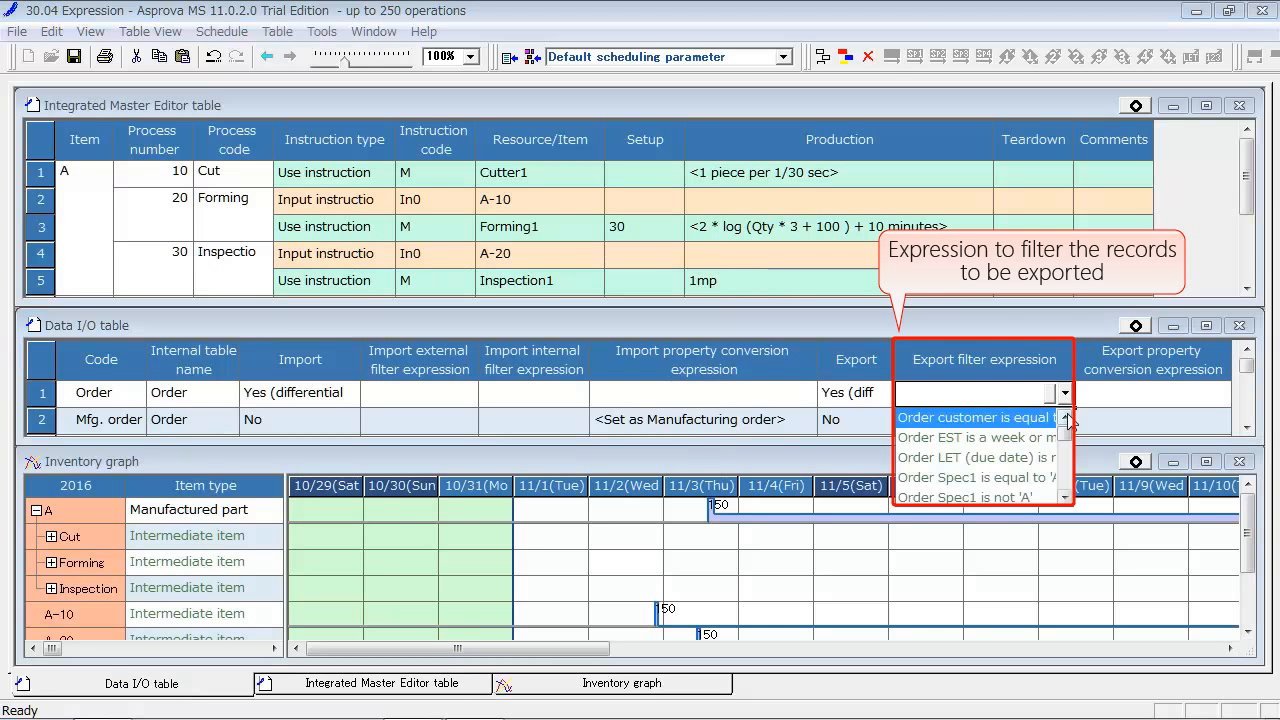
drag(1066, 430, 1066, 403)
click(1125, 398)
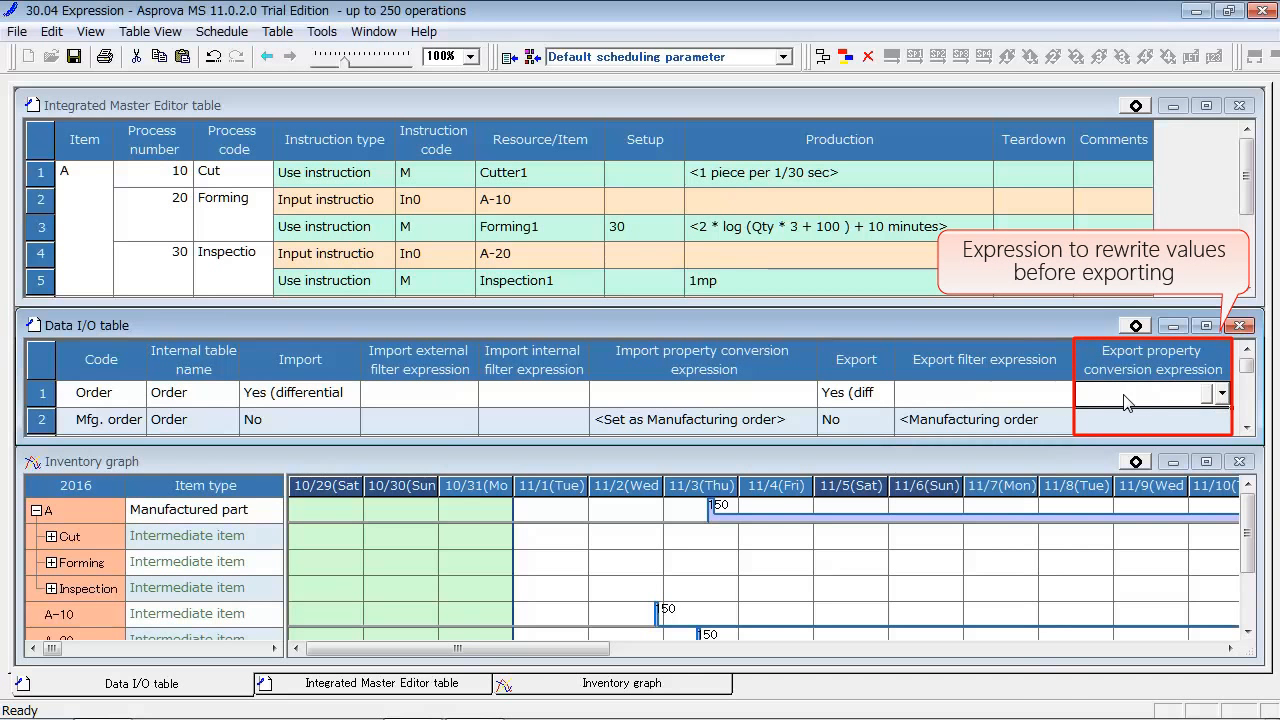
click(1221, 394)
click(1222, 396)
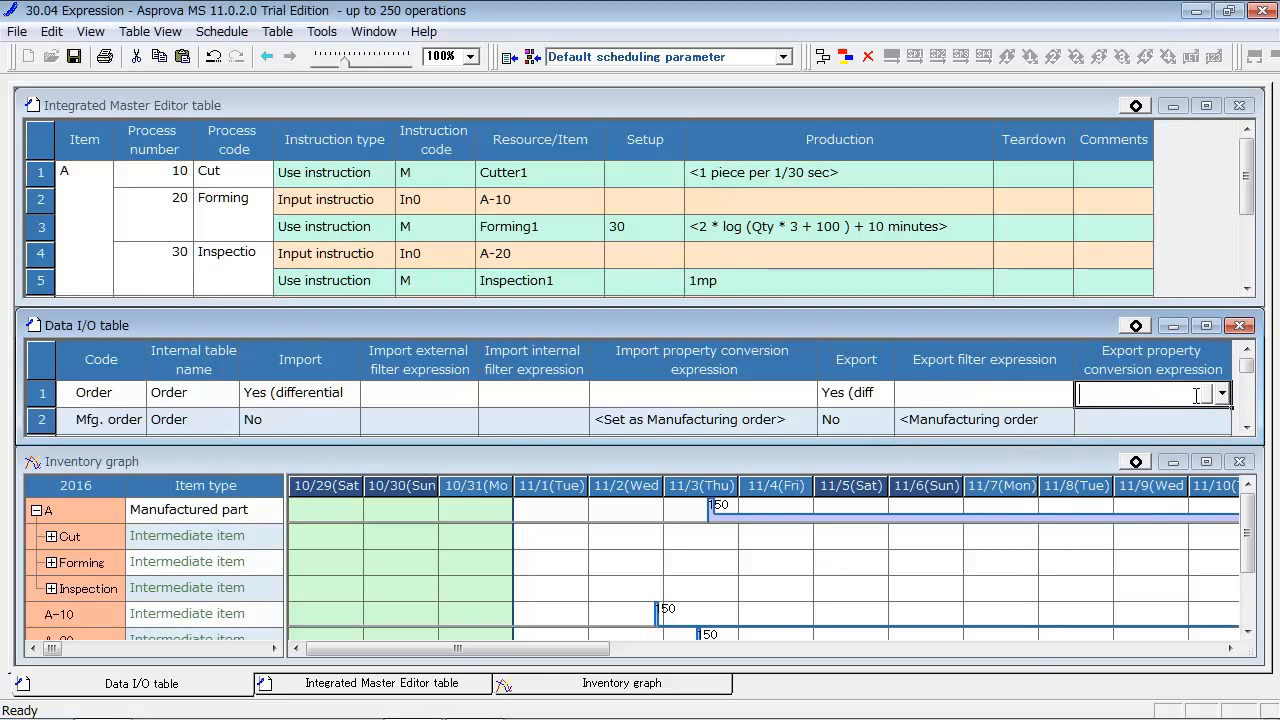
- Examine the predefined item filters available for the inventory graph
click(212, 512)
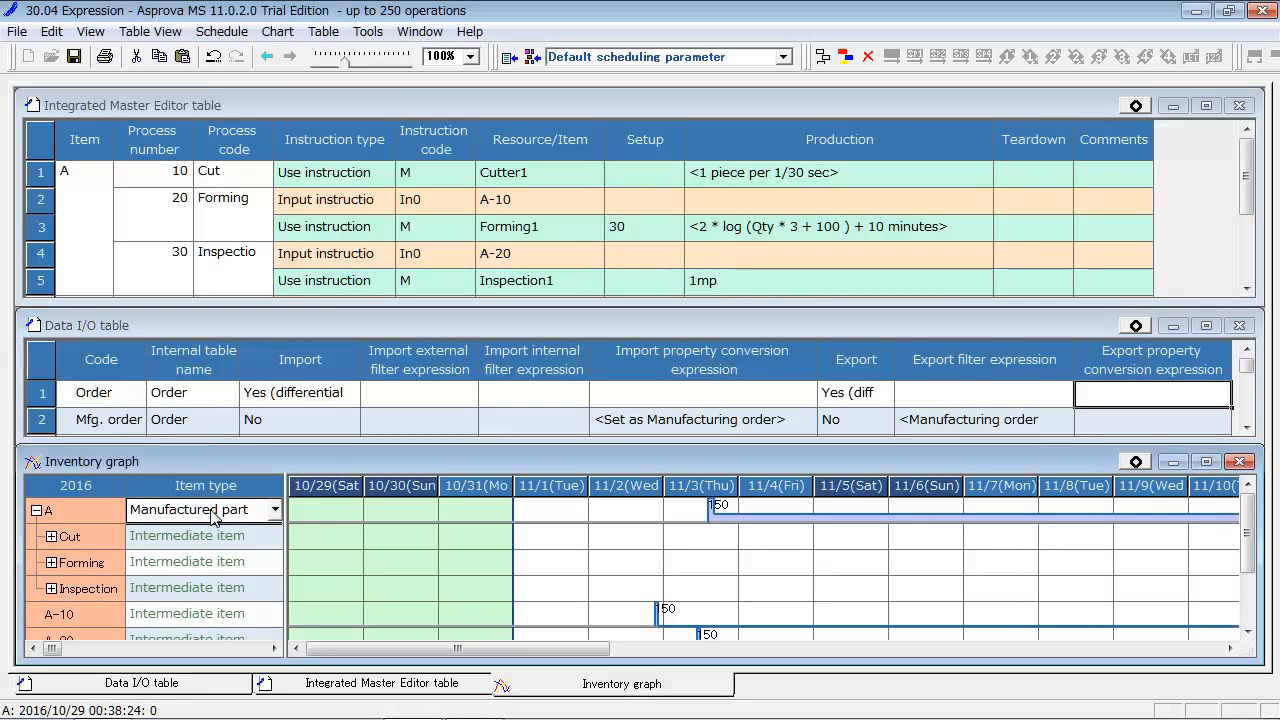
right_click(79, 490)
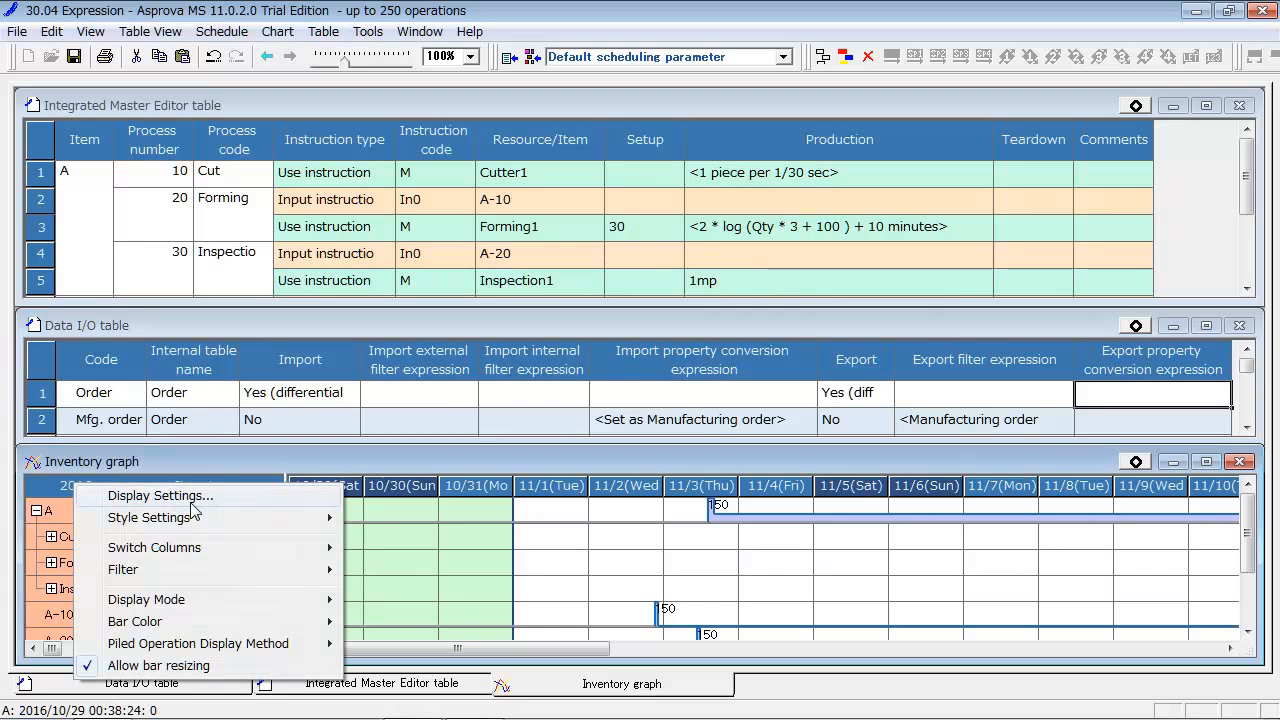
mouse_move(278, 574)
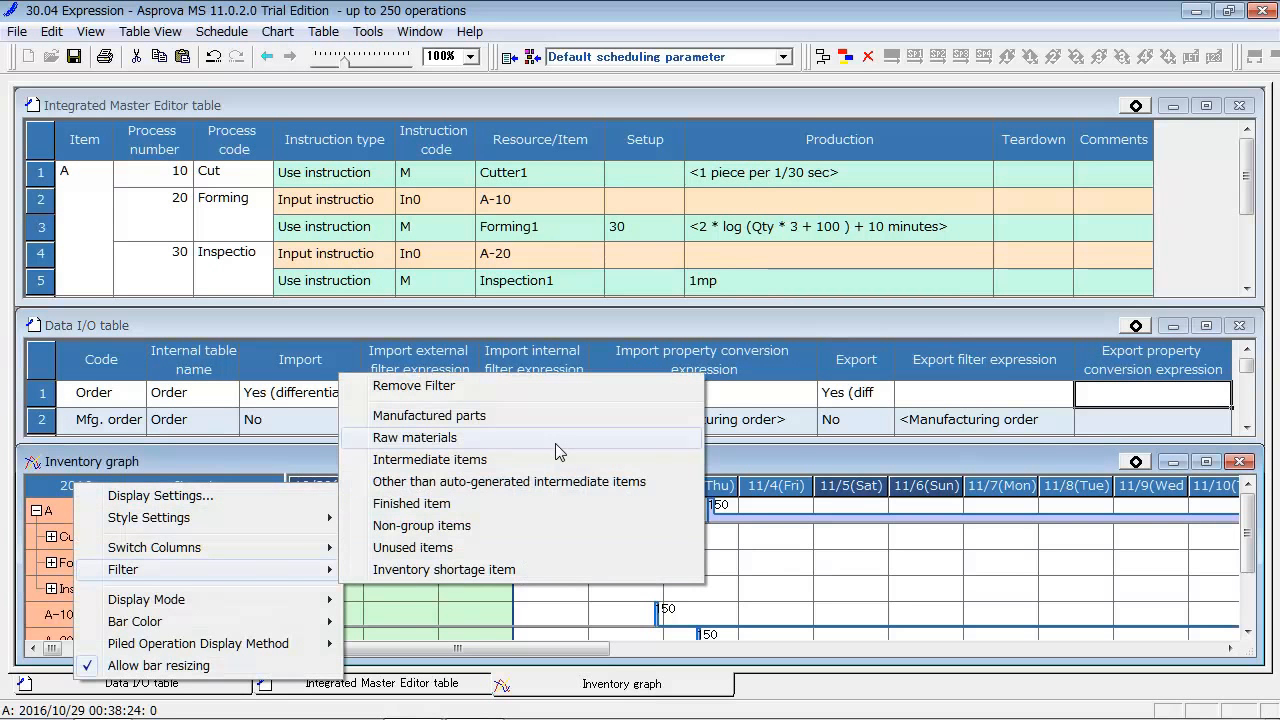
click(671, 524)
- Drill down to the operations behind item A's inventory on 11/3 in the inventory graph
right_click(702, 516)
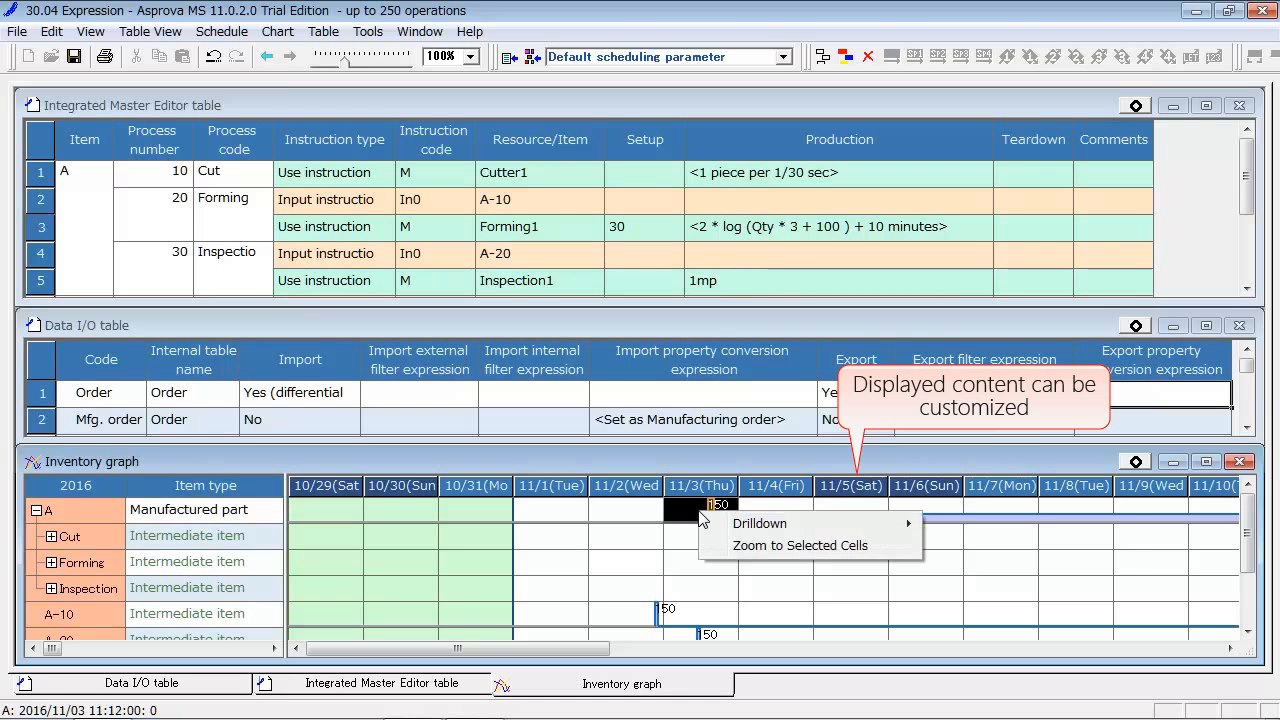
mouse_move(750, 523)
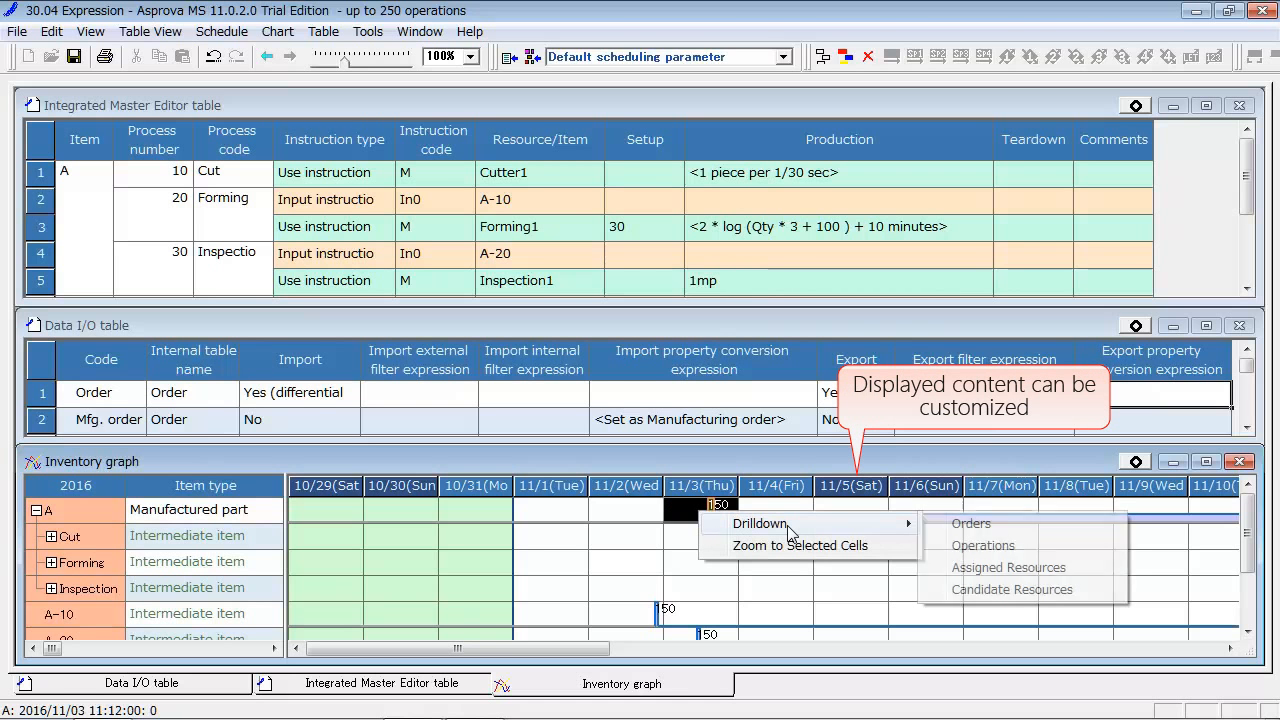
click(1047, 543)
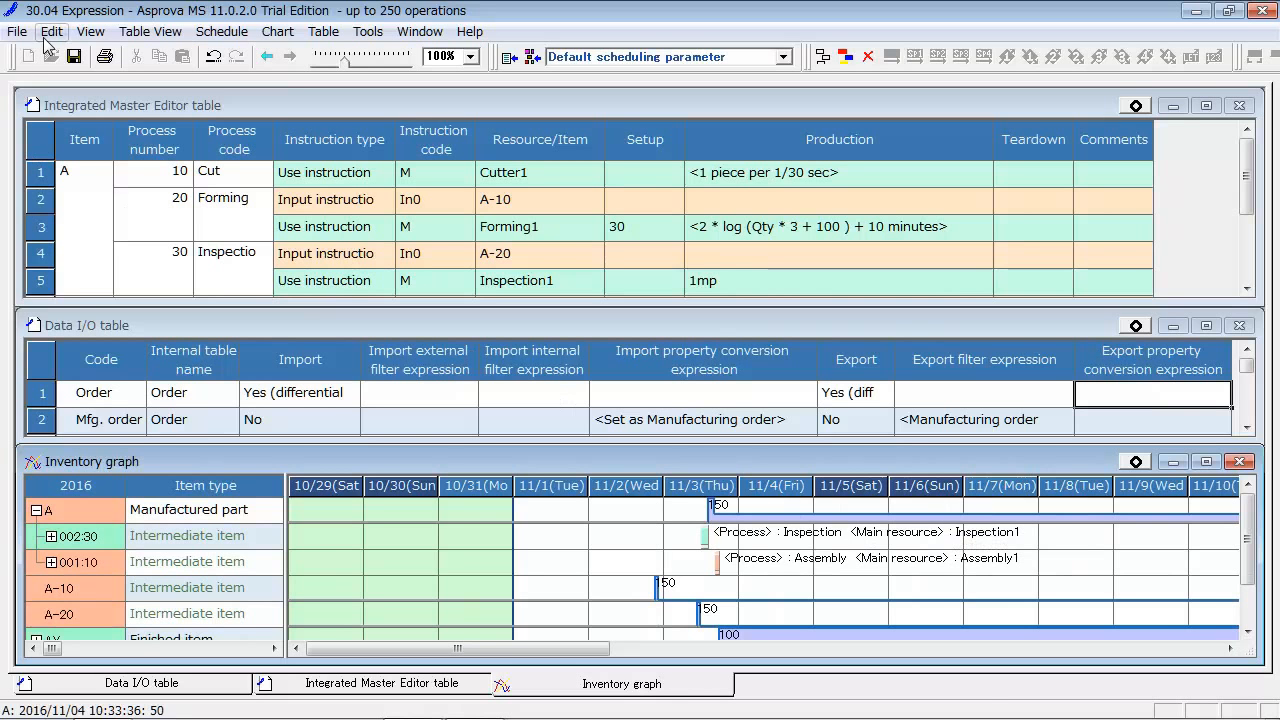
- Switch the workspace to the saved layout named Settings
click(89, 33)
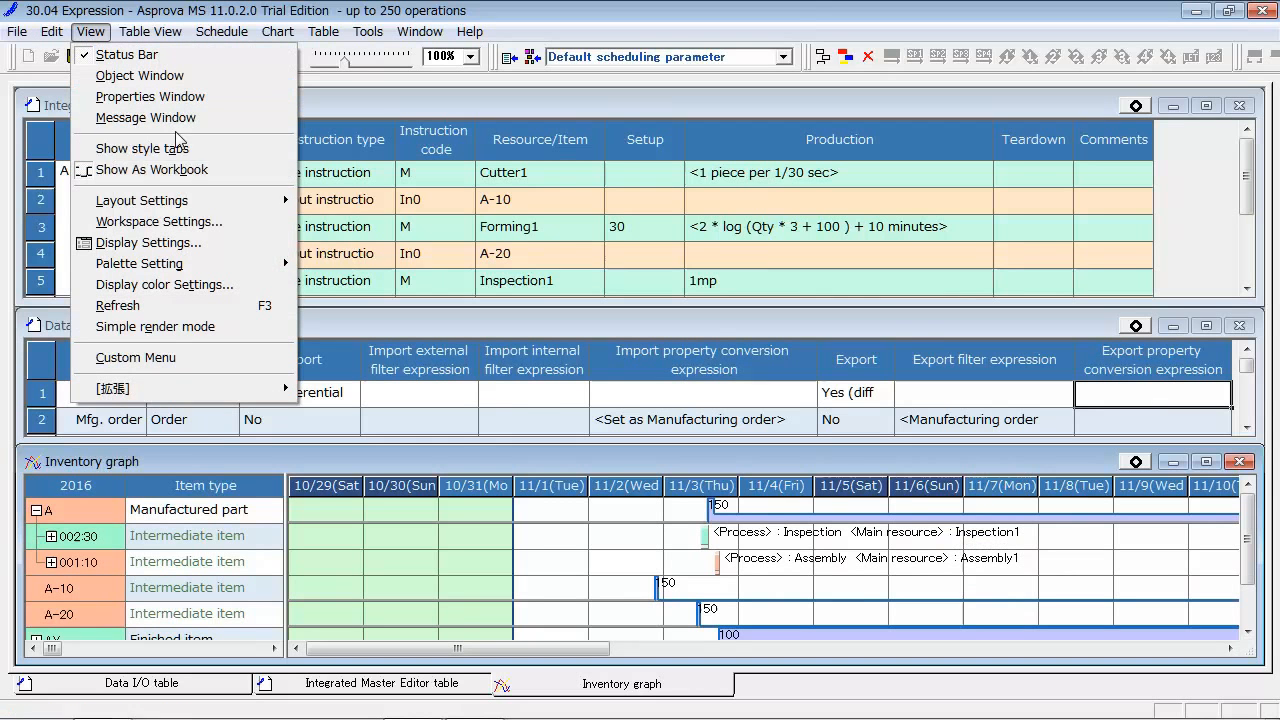
mouse_move(232, 205)
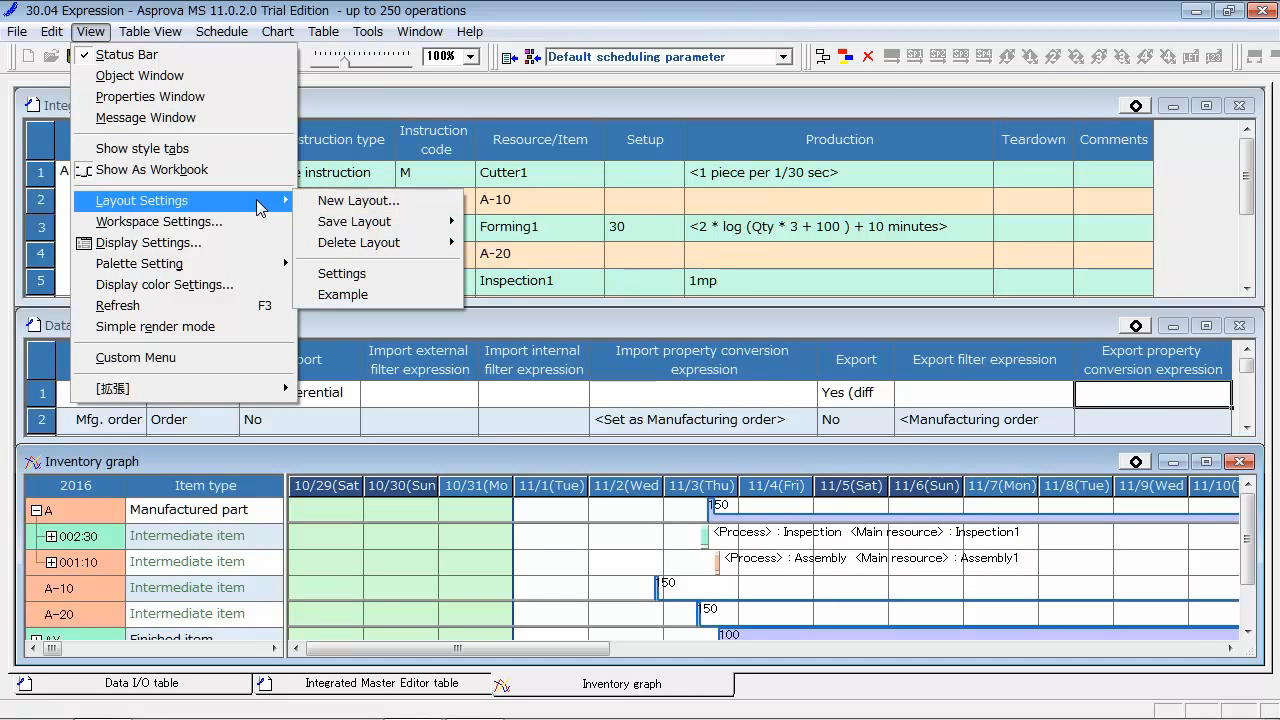
click(393, 275)
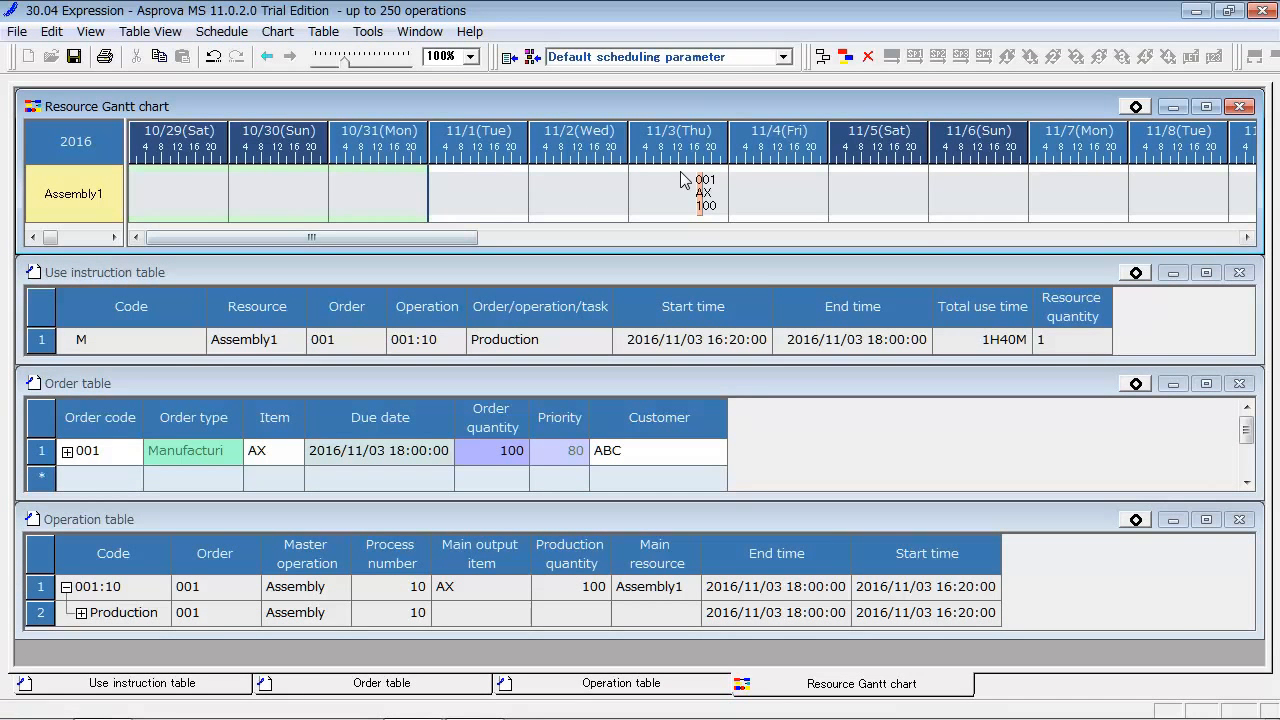
- Show the Resource Gantt properties in the Resource Gantt chart's display settings, shrinking the dialog and moving it off the tables
mouse_move(702, 188)
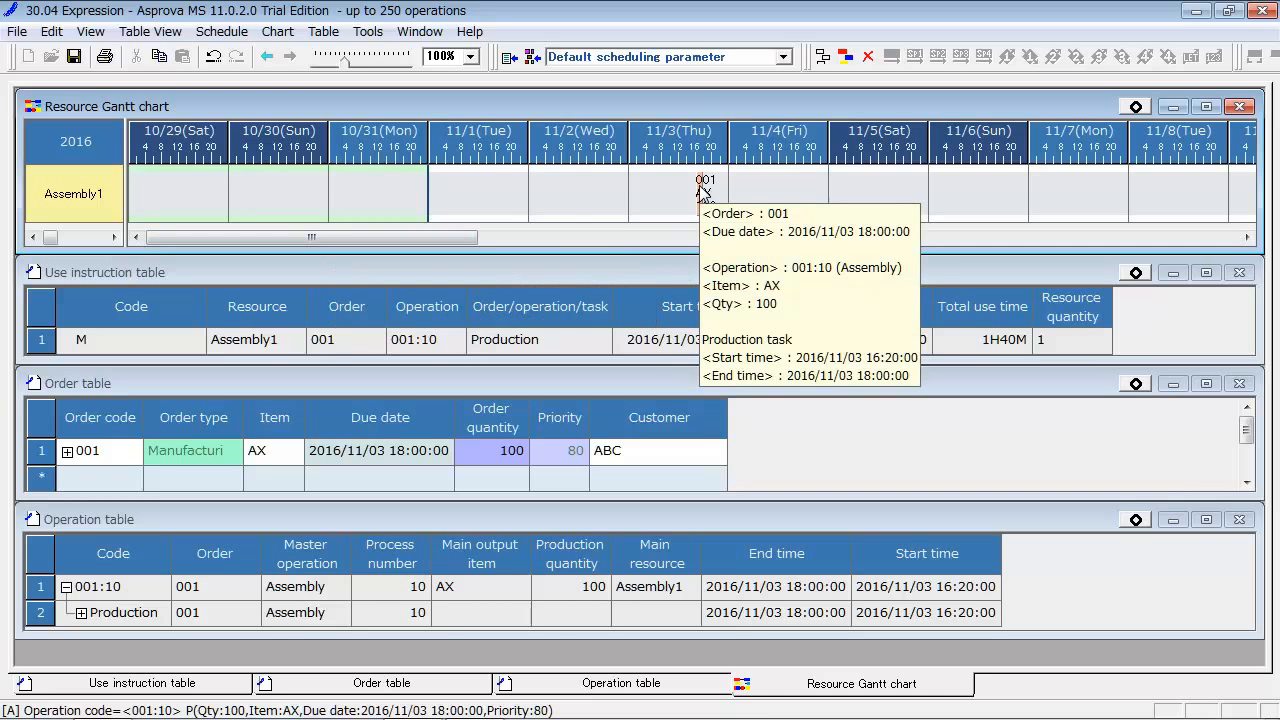
right_click(118, 142)
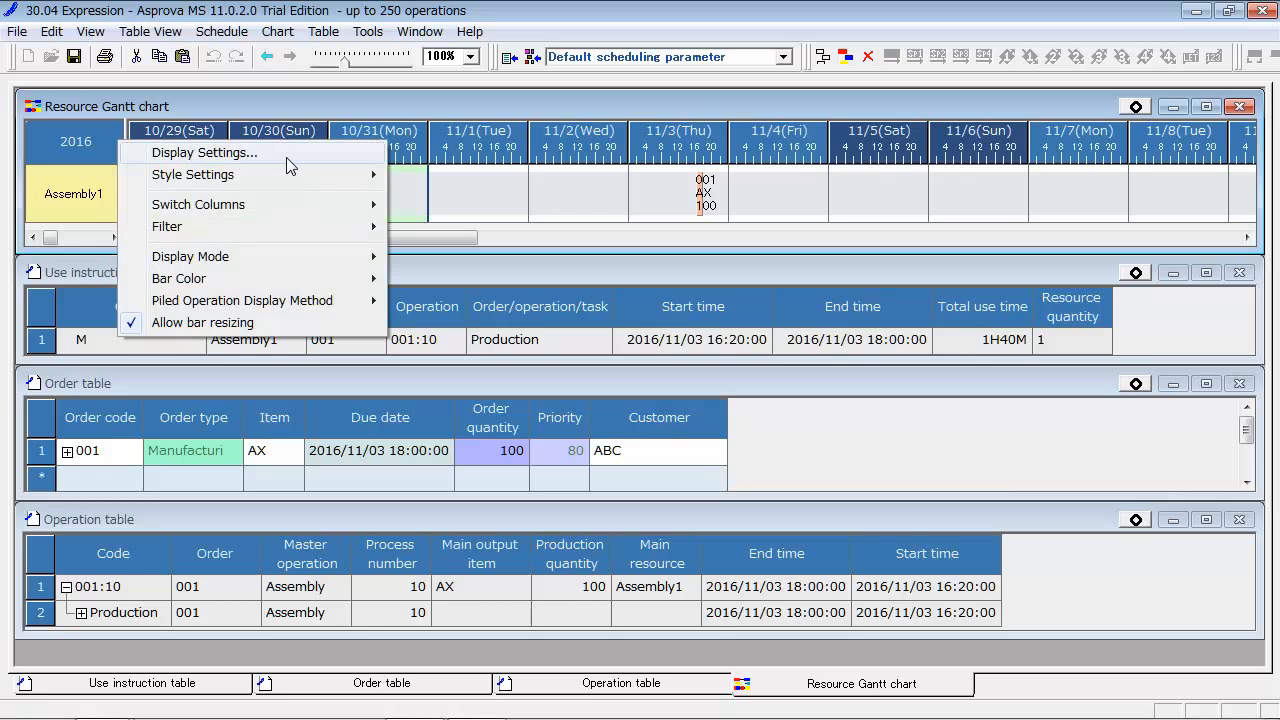
click(286, 157)
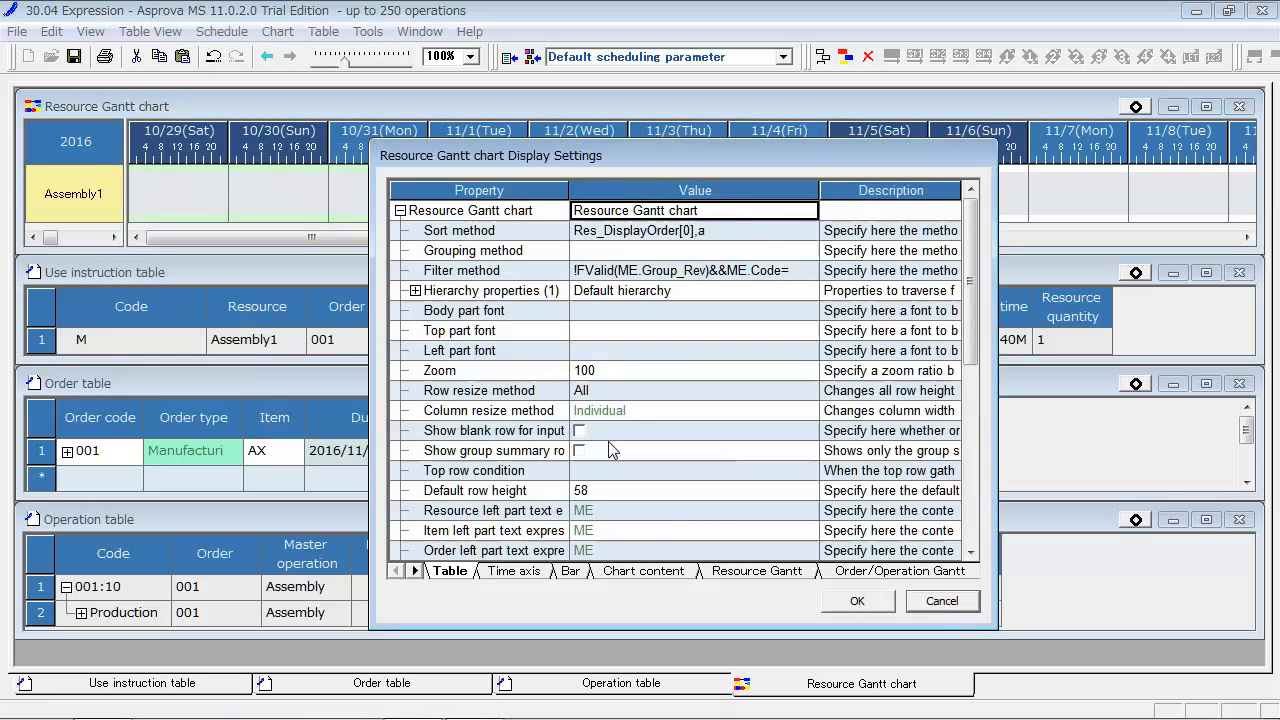
click(748, 572)
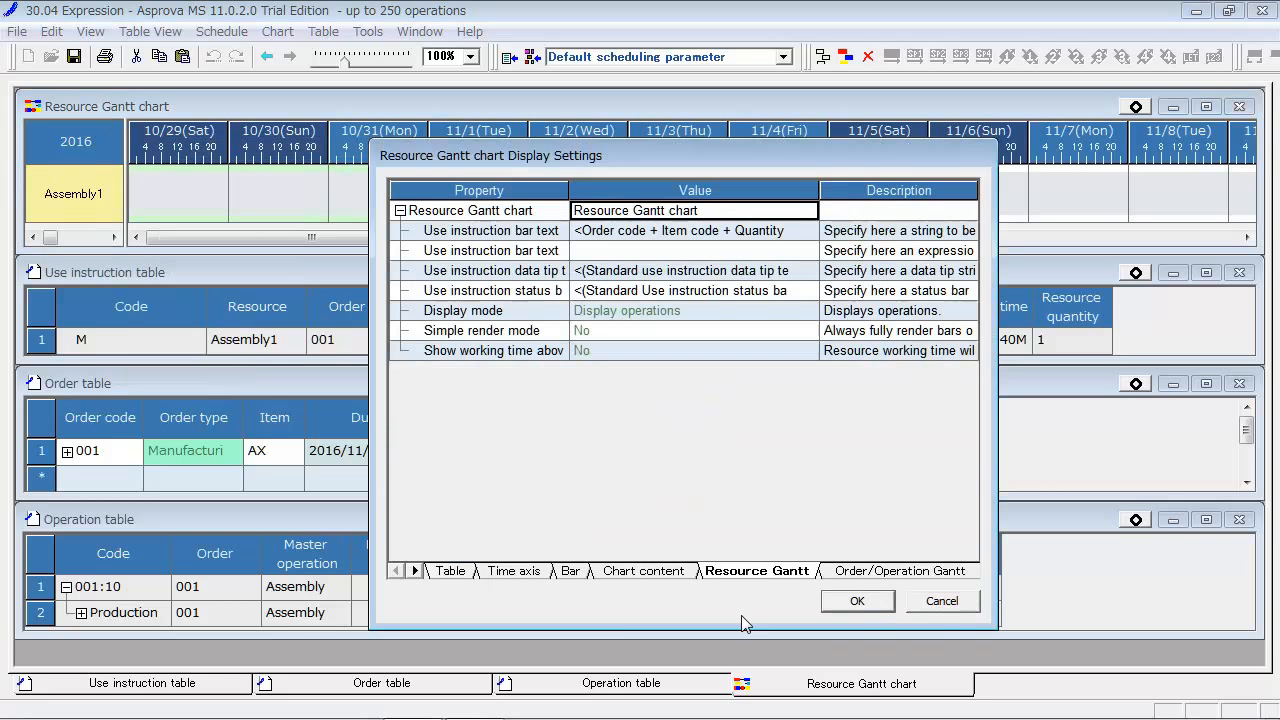
drag(725, 630, 717, 408)
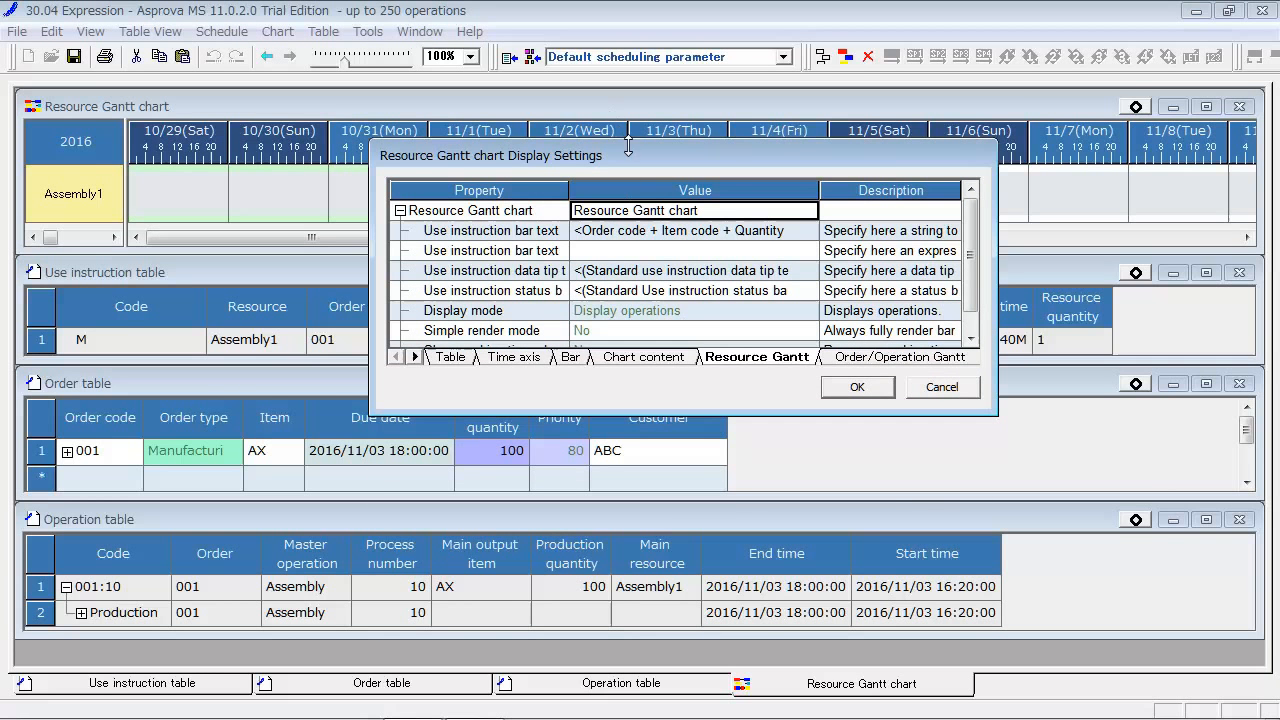
drag(630, 158, 926, 84)
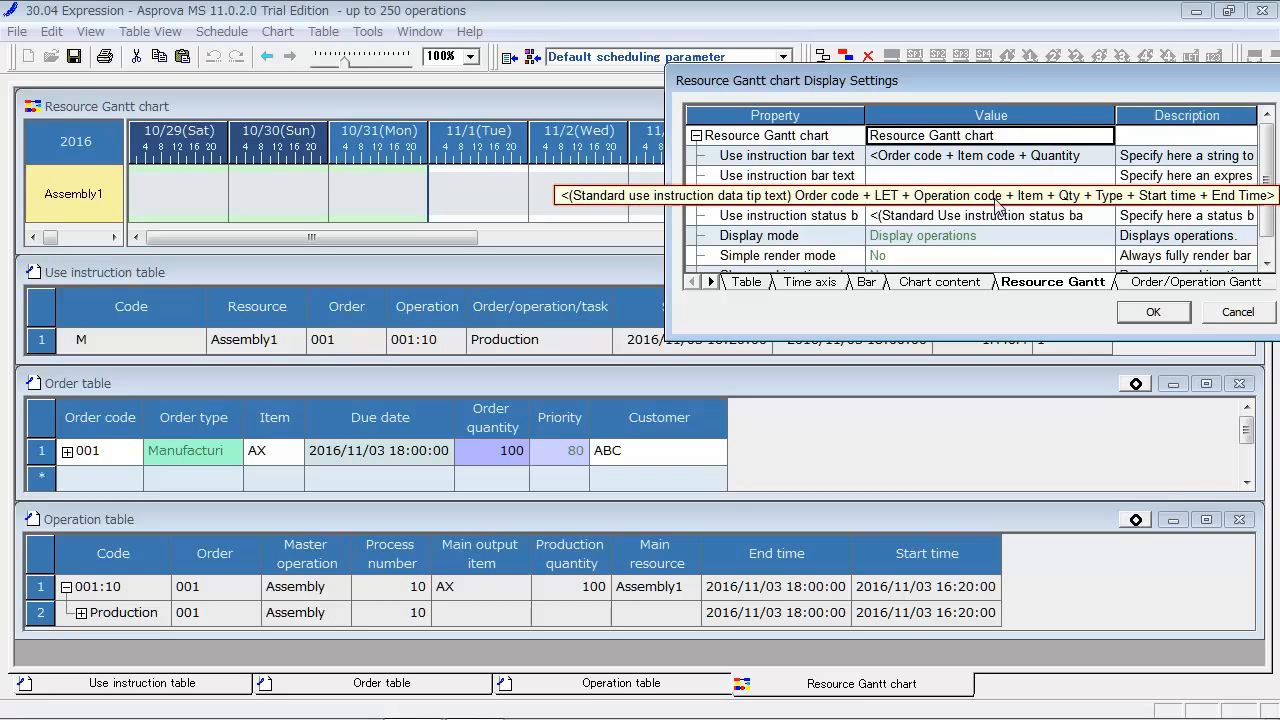
- Examine the registered expressions offered for the use instruction data tip text
click(996, 200)
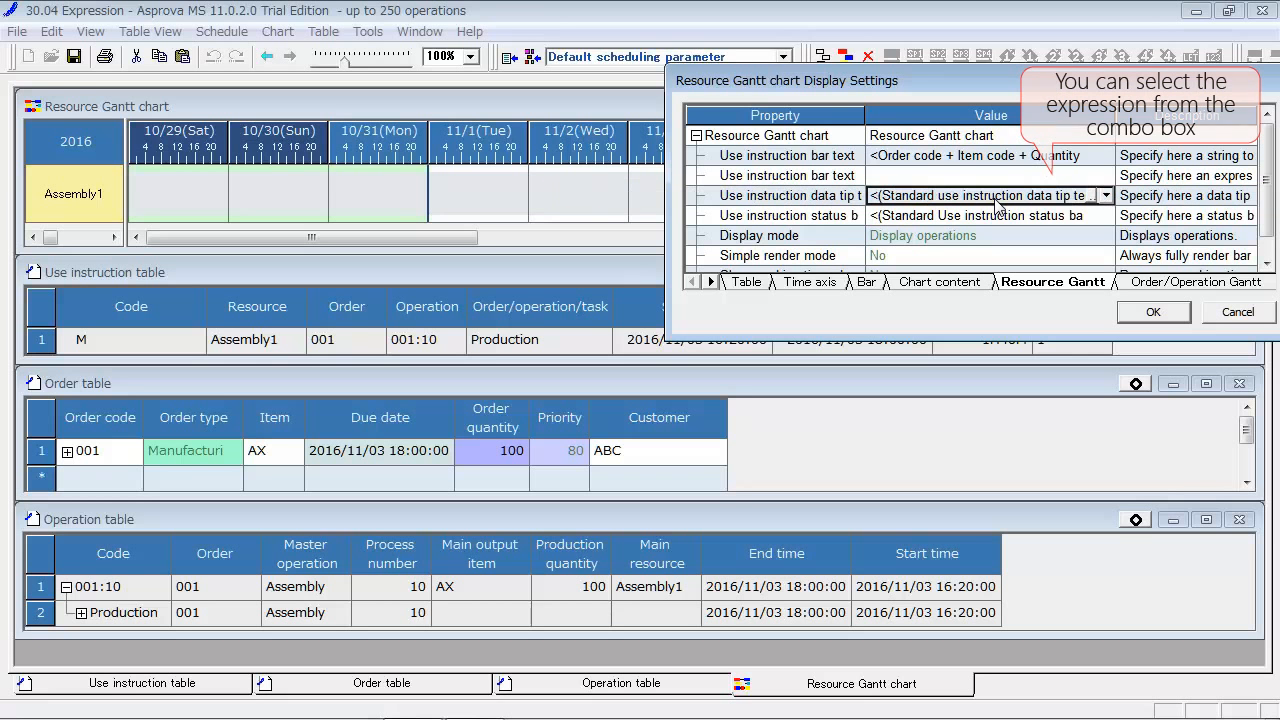
click(1106, 197)
mouse_move(1106, 228)
mouse_down()
mouse_move(1106, 270)
mouse_move(1108, 222)
mouse_up()
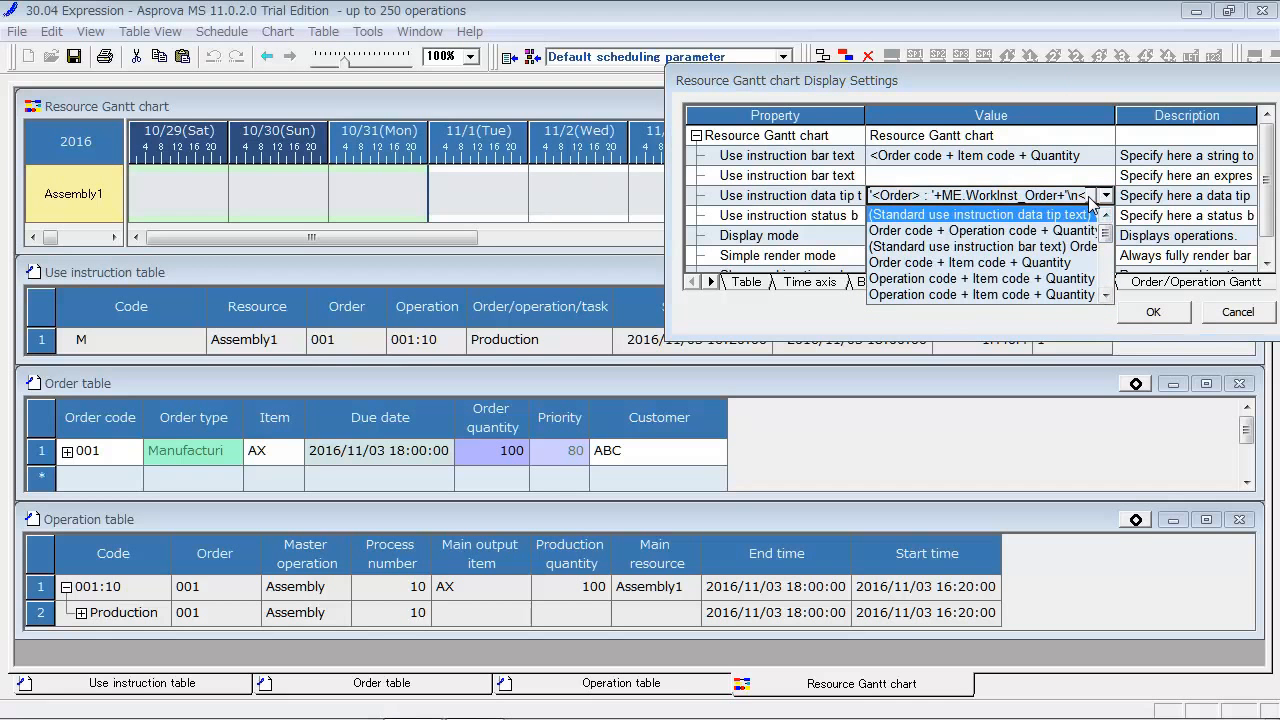
click(1100, 197)
- Open the use instruction data tip text expression in the expression editor and enlarge its text
double_click(1097, 200)
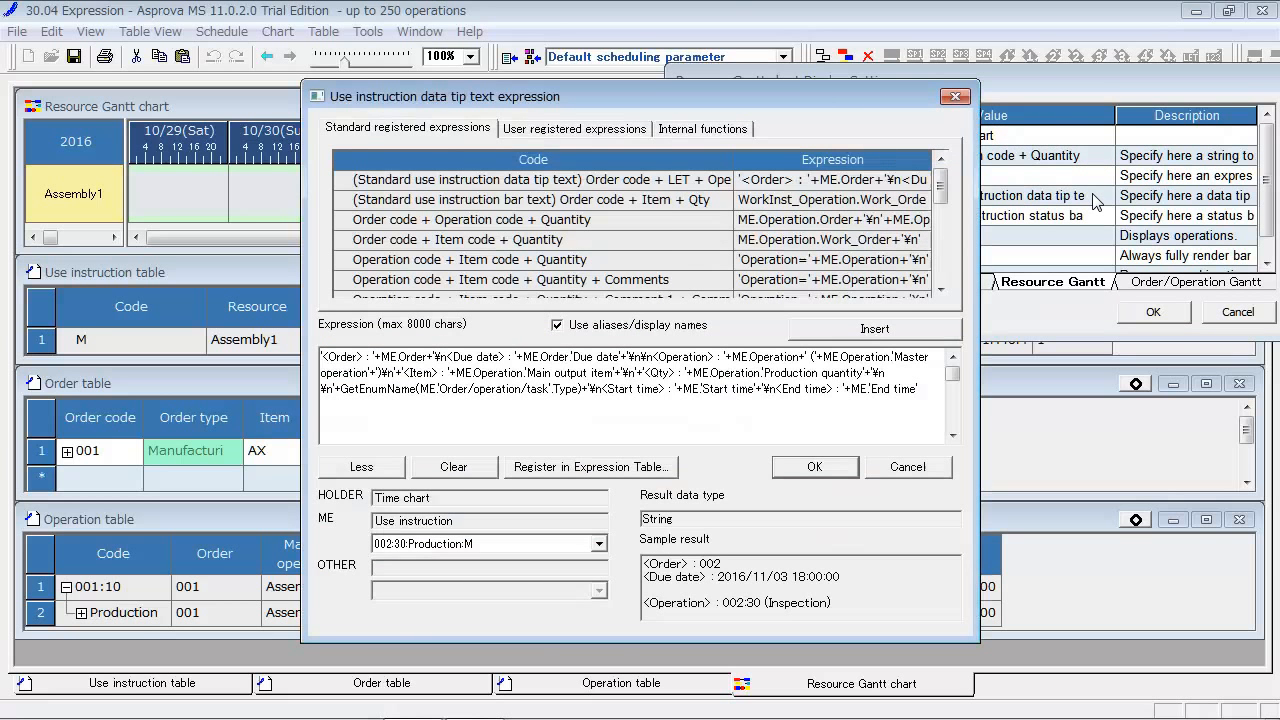
scroll(751, 382, up, 1)
scroll(751, 382, up, 1)
- Set the sample ME object to 001:10:Production:M and move the expression editor aside to uncover the tables
click(598, 543)
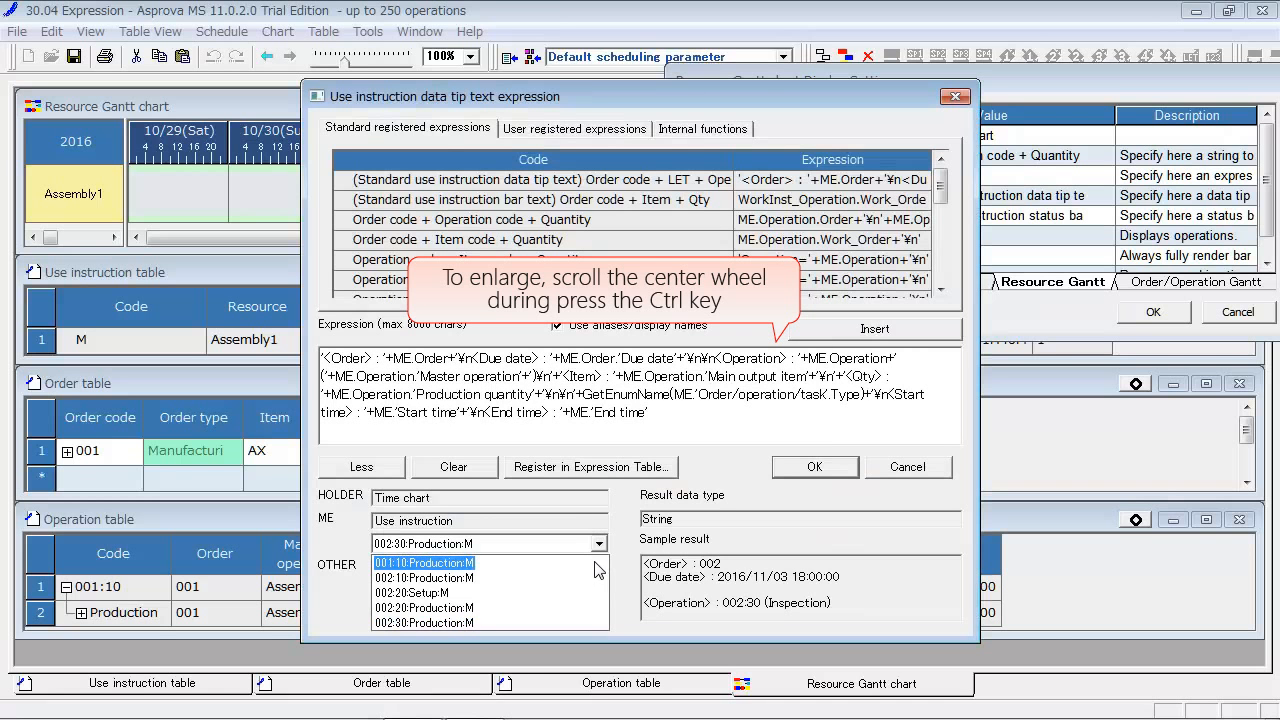
click(596, 562)
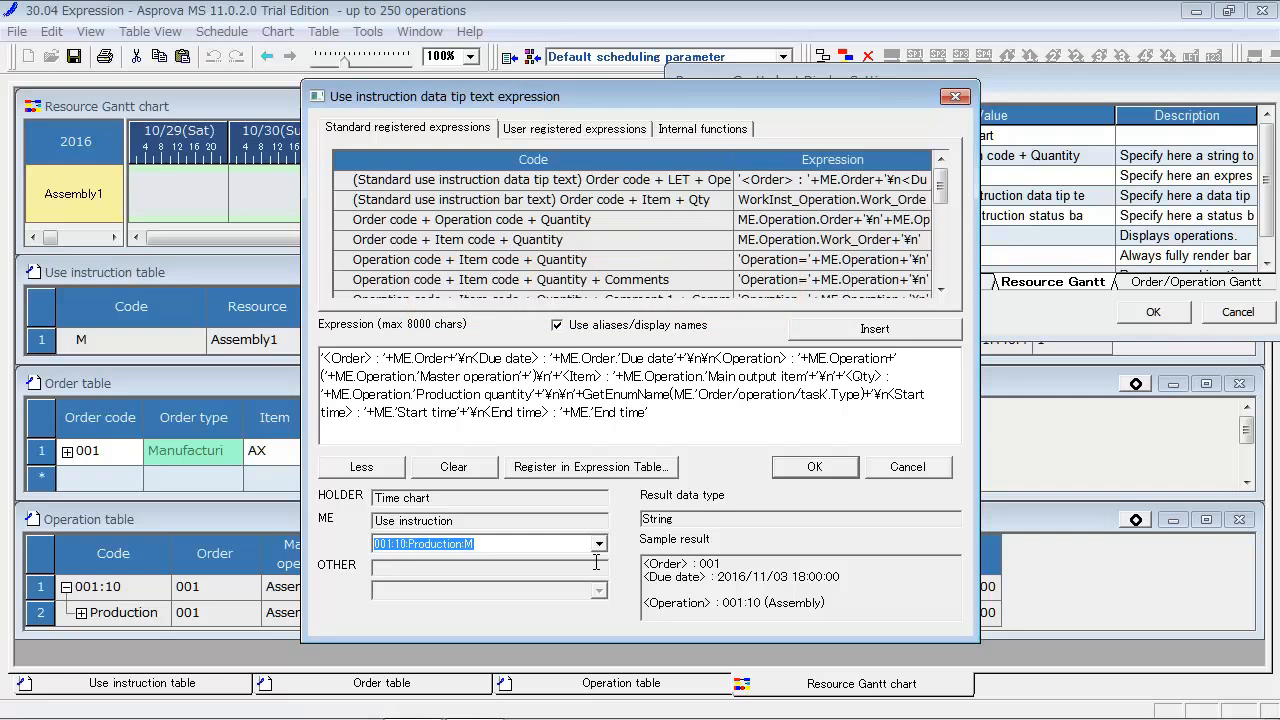
drag(721, 96, 1039, 70)
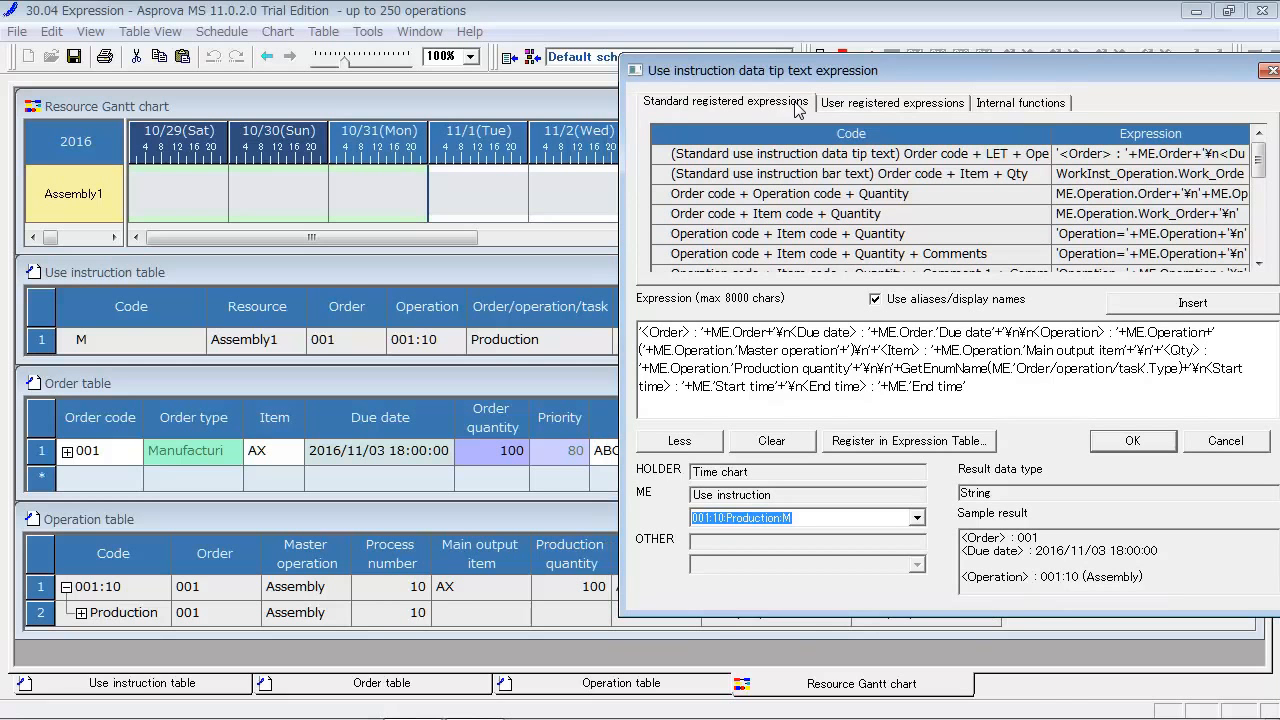
- Examine the standard registered expressions, user registered expressions and internal functions offered in the expression editor
click(830, 108)
click(1005, 110)
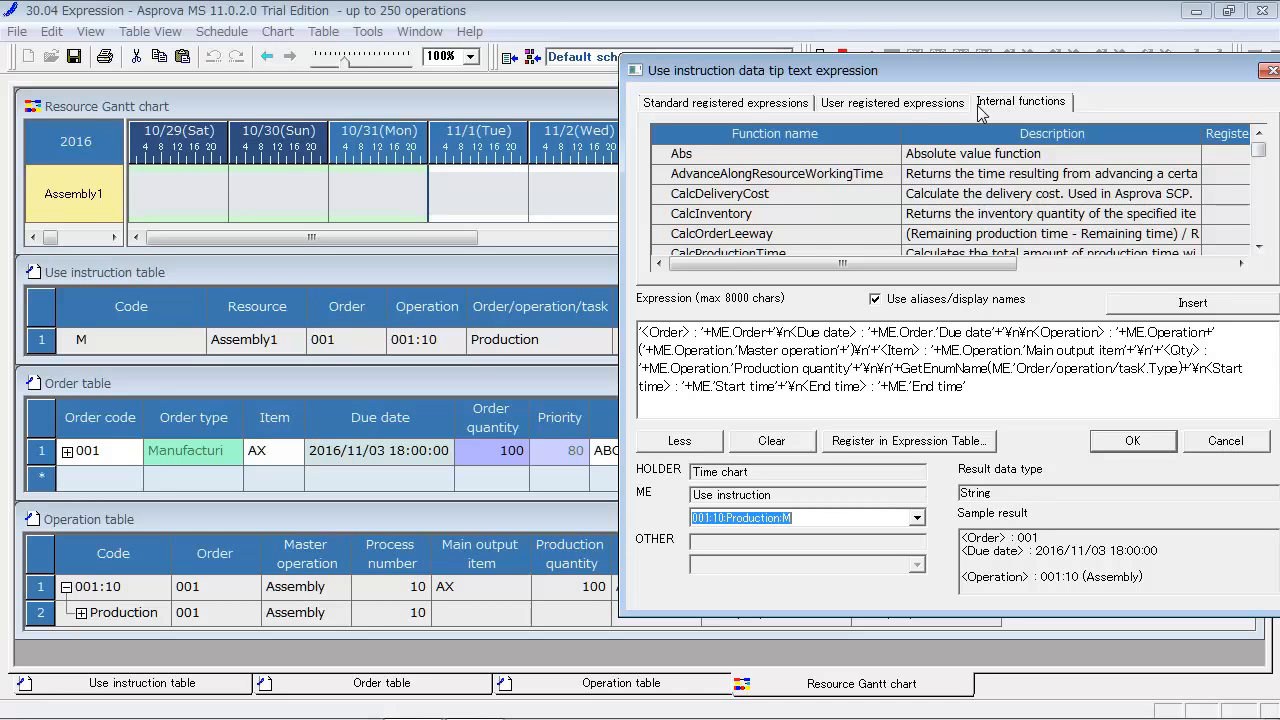
click(806, 110)
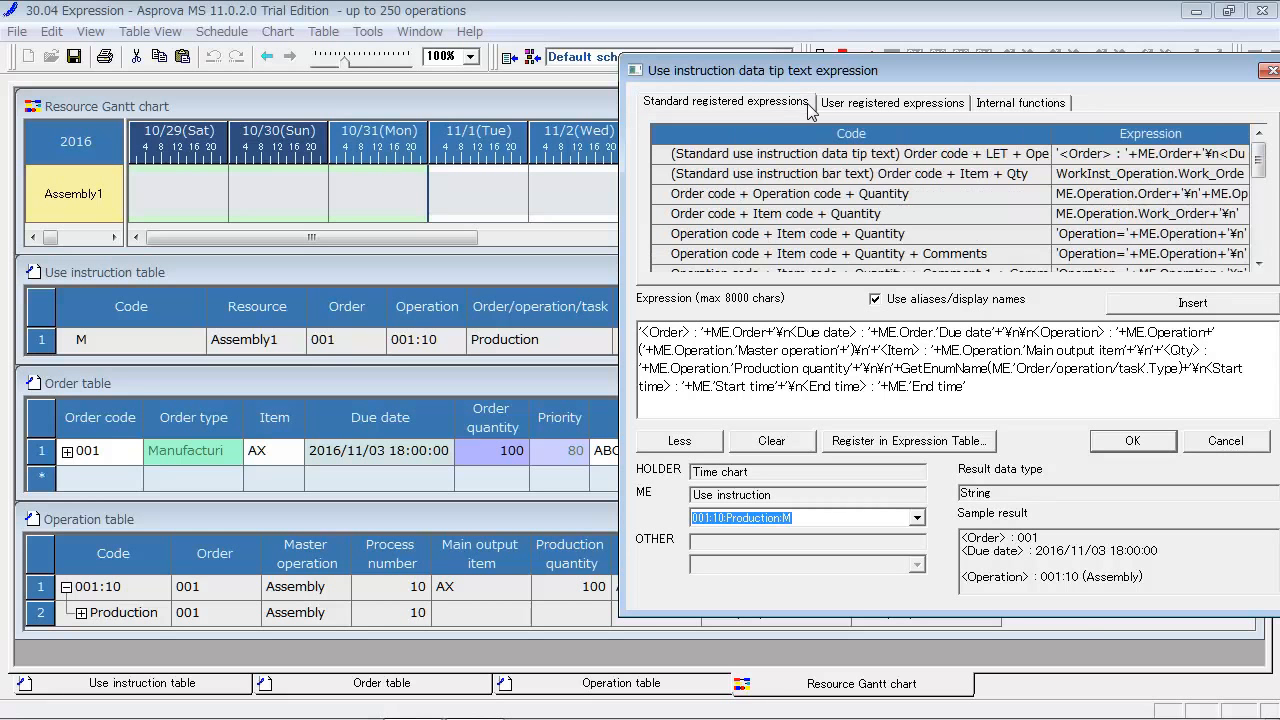
click(862, 106)
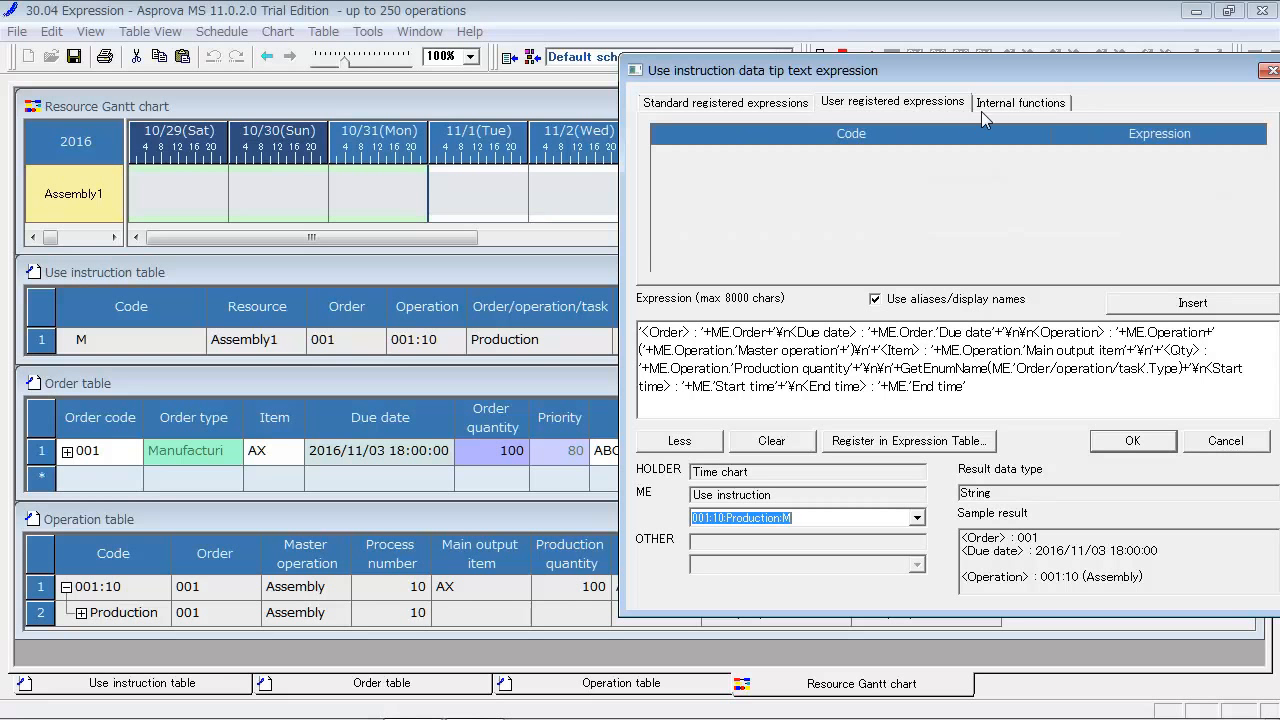
click(1007, 108)
mouse_move(1258, 150)
mouse_down()
mouse_move(1262, 232)
mouse_move(1263, 155)
mouse_up()
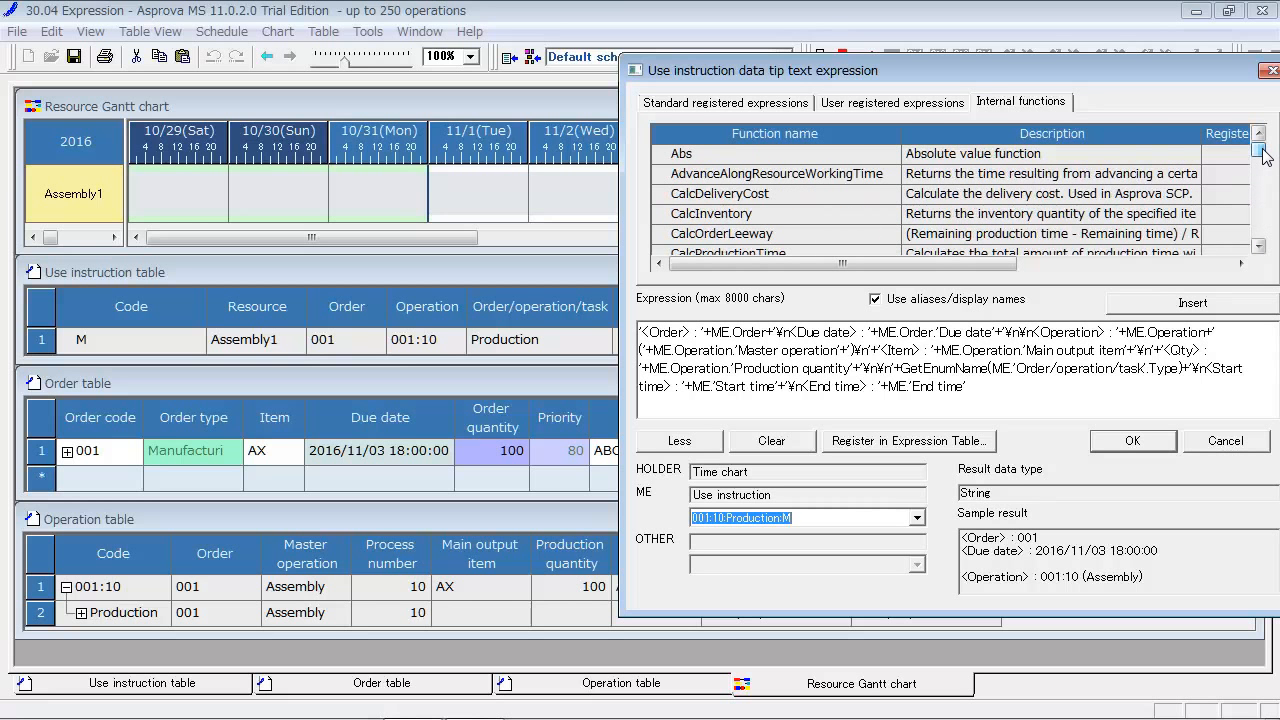
- Examine the first ME reference in the expression and the ME and HOLDER objects, collapsing and restoring the editor's detail area
click(903, 360)
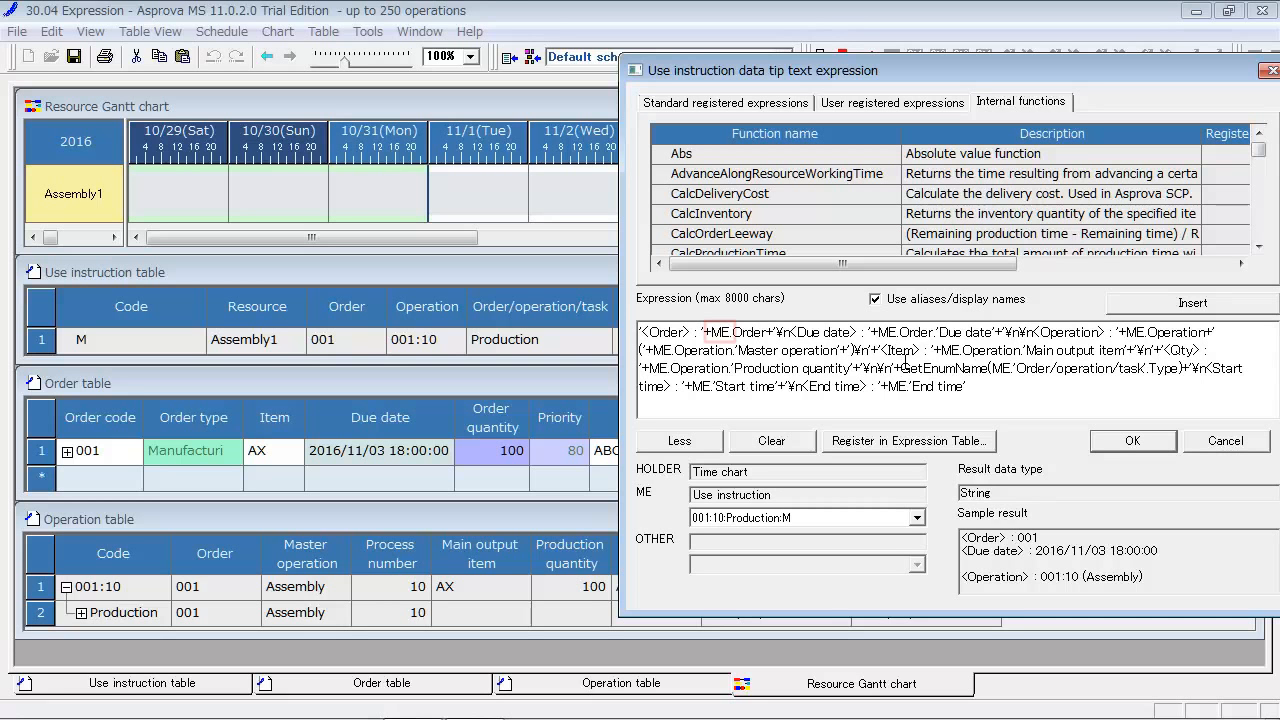
click(731, 332)
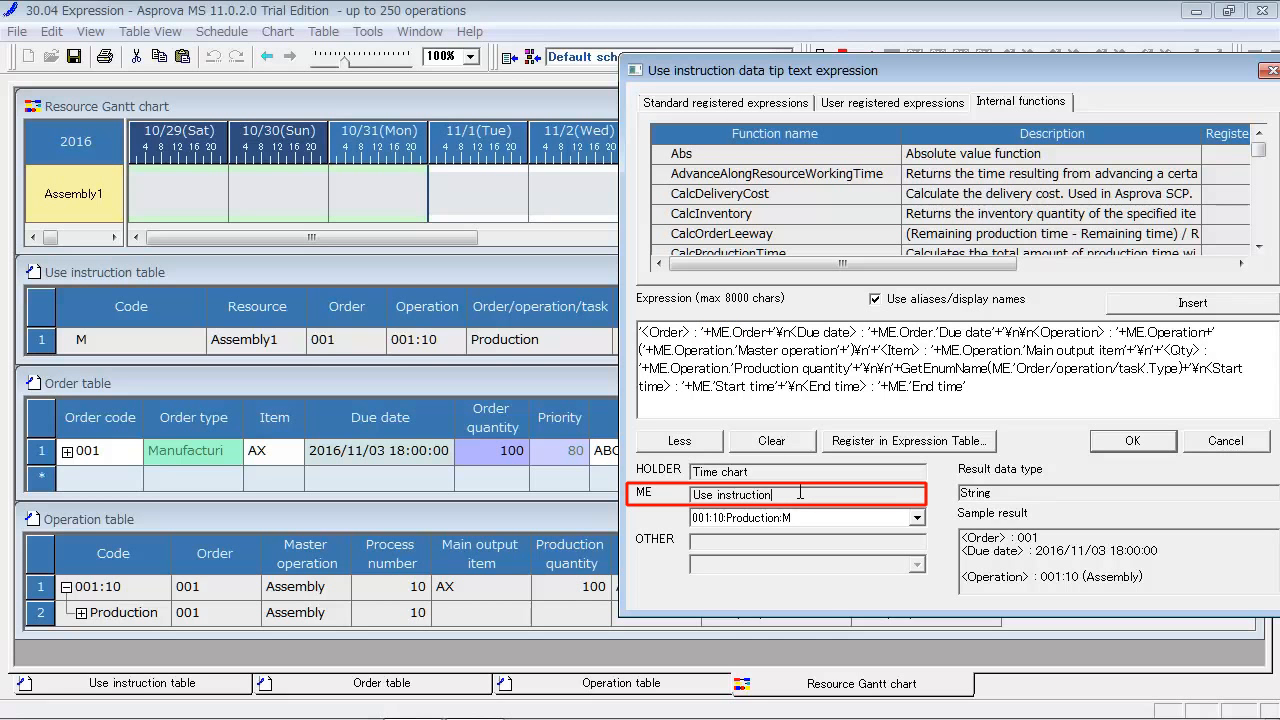
click(713, 443)
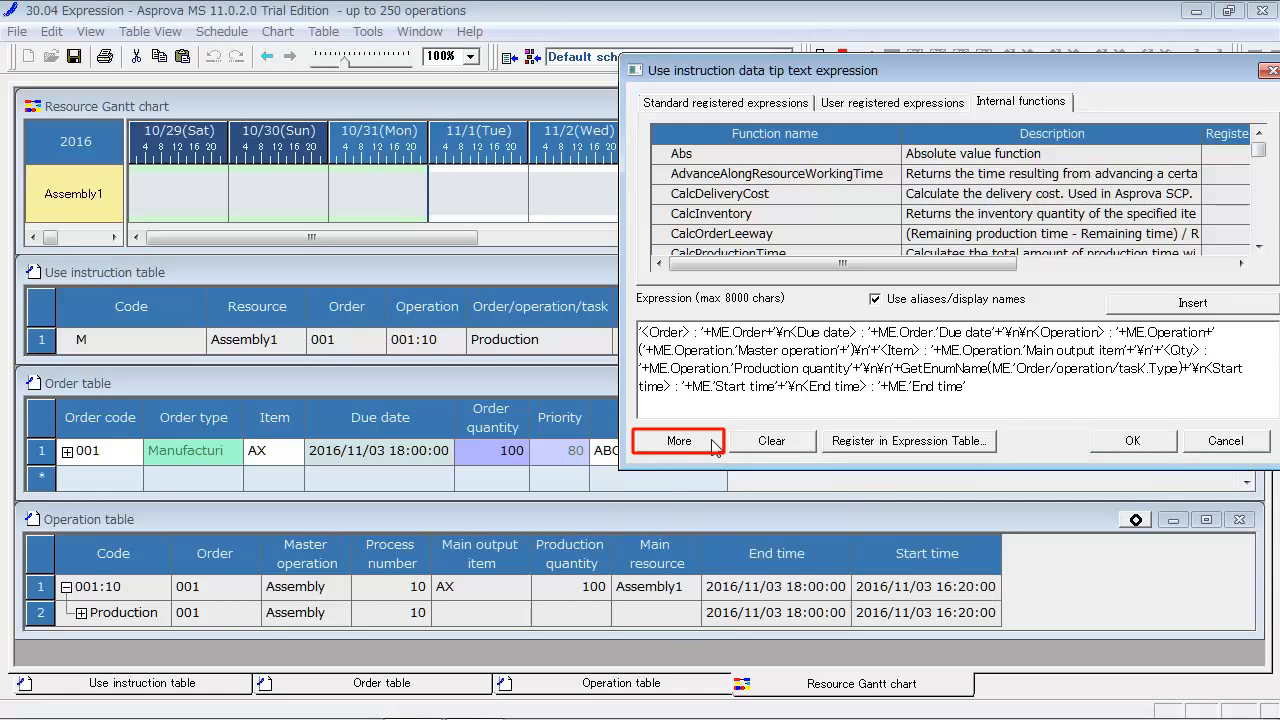
click(713, 443)
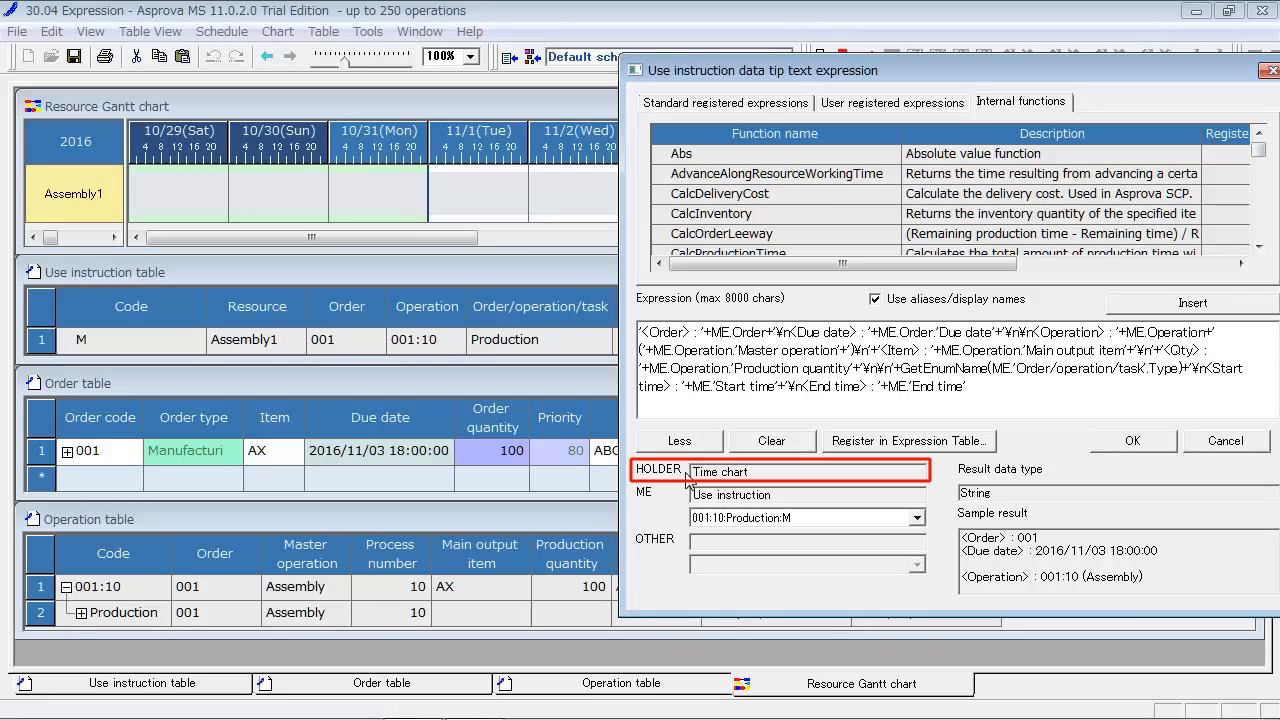
click(769, 474)
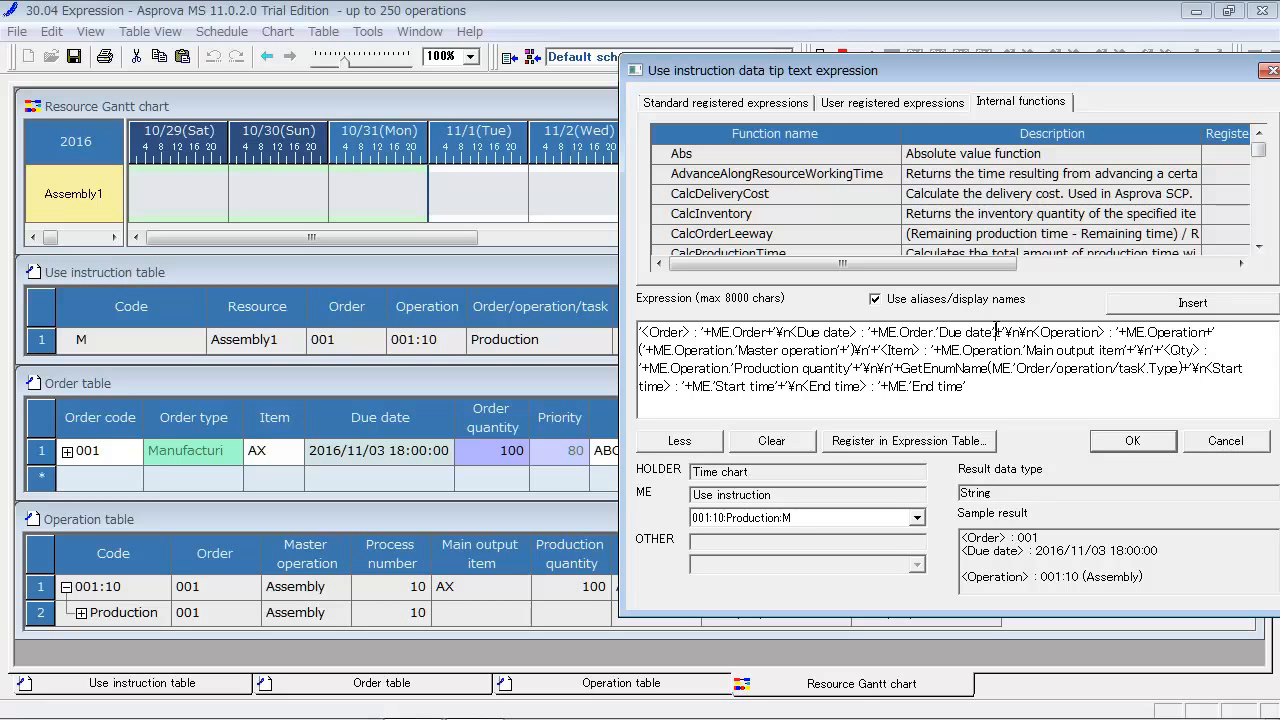
- Insert +'¥n<Customer> : ' right after the order's due date reference in the data tip expression
text(+)
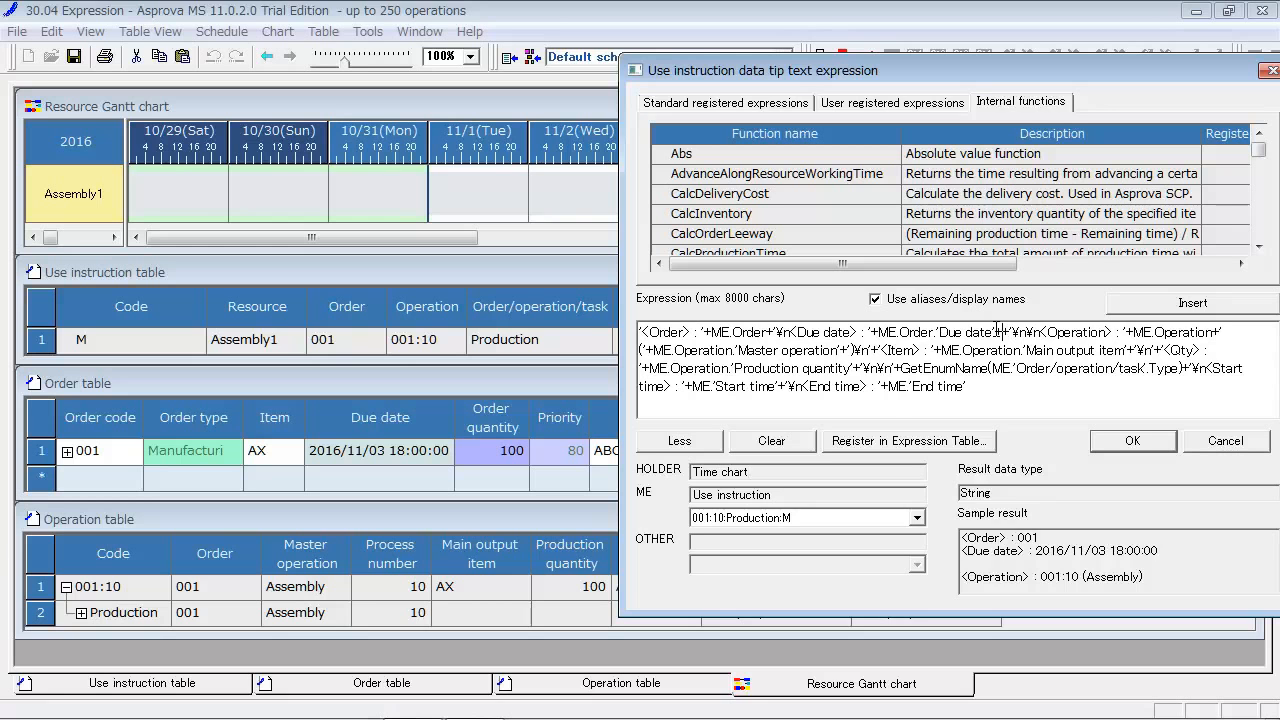
text('¥)
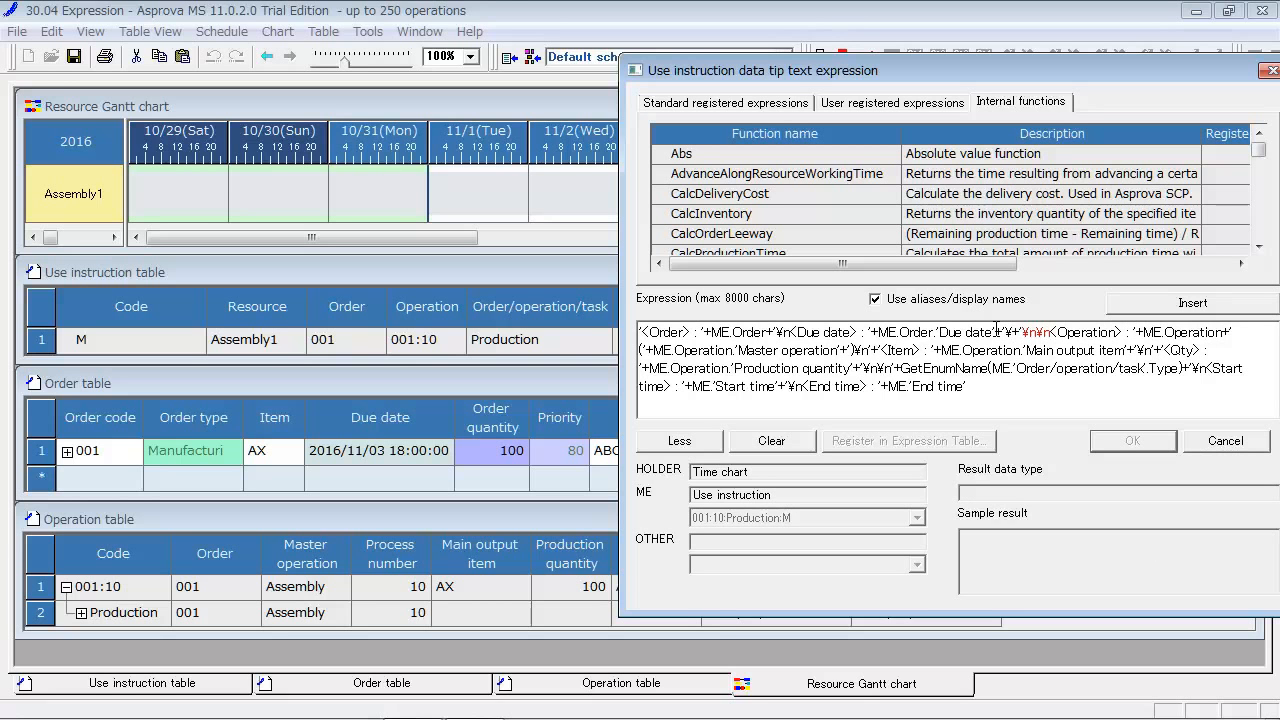
text(n<)
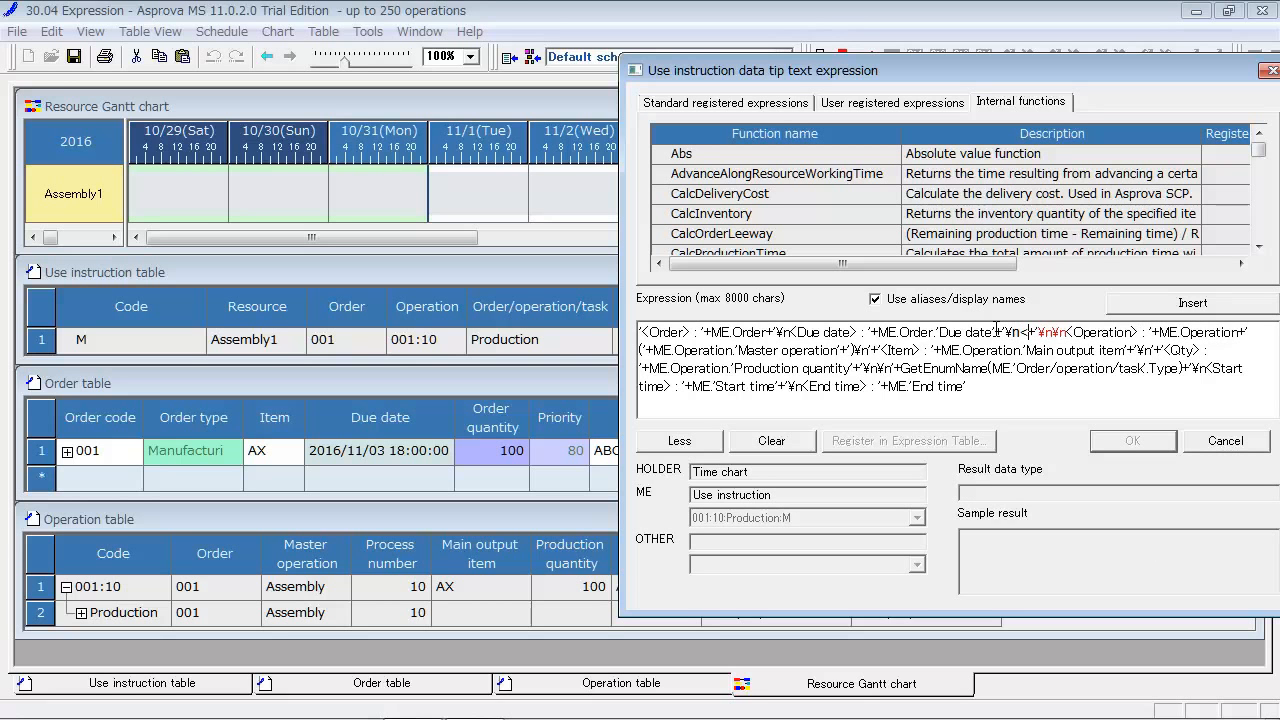
text(Cu)
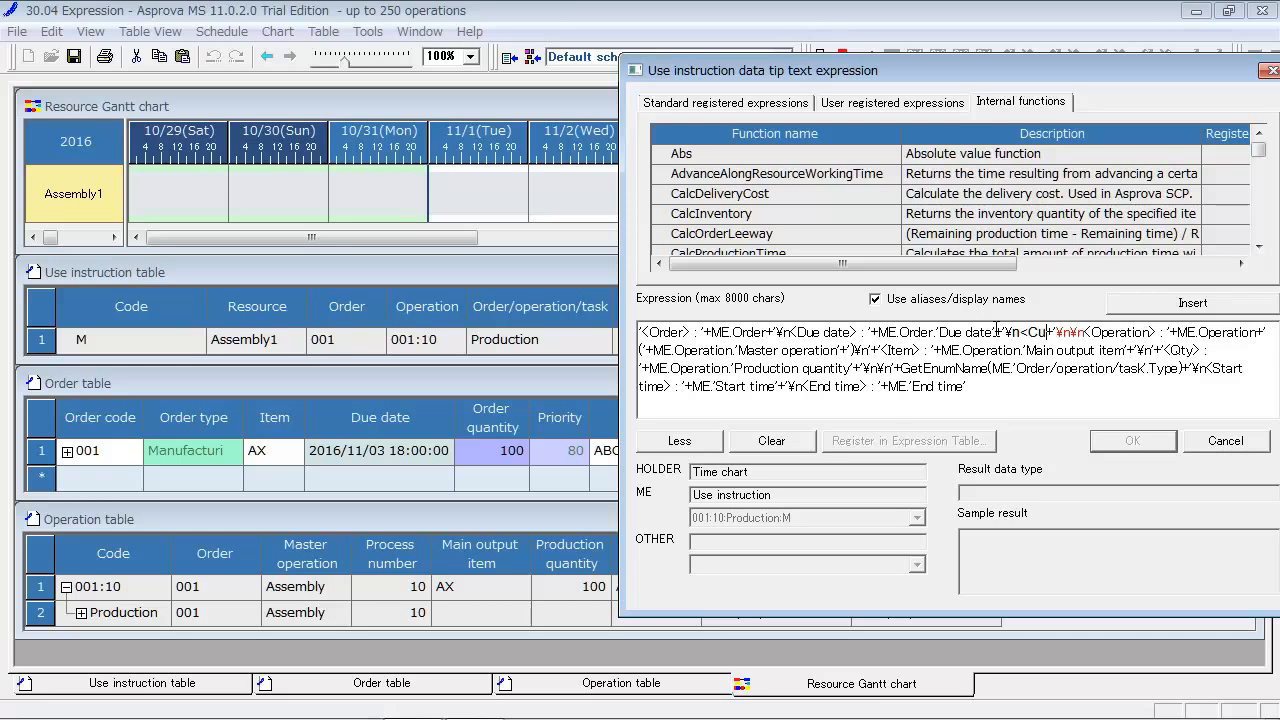
text(stomer)
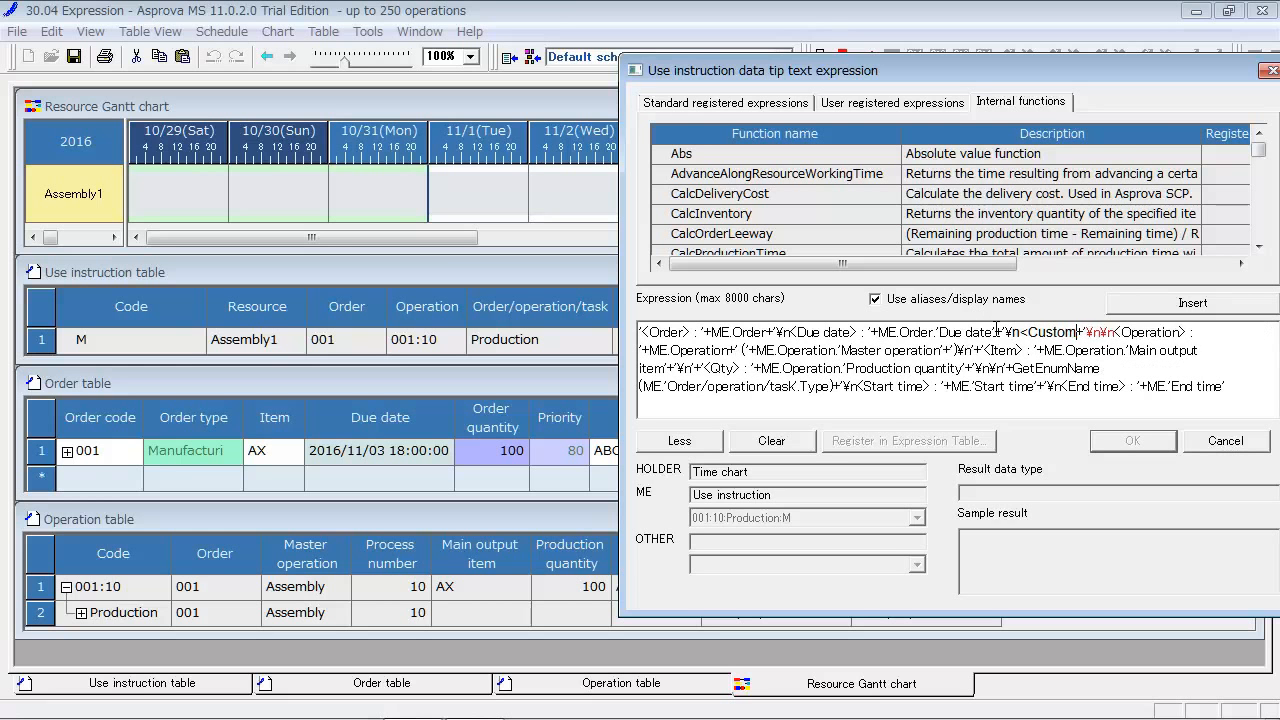
text(> : )
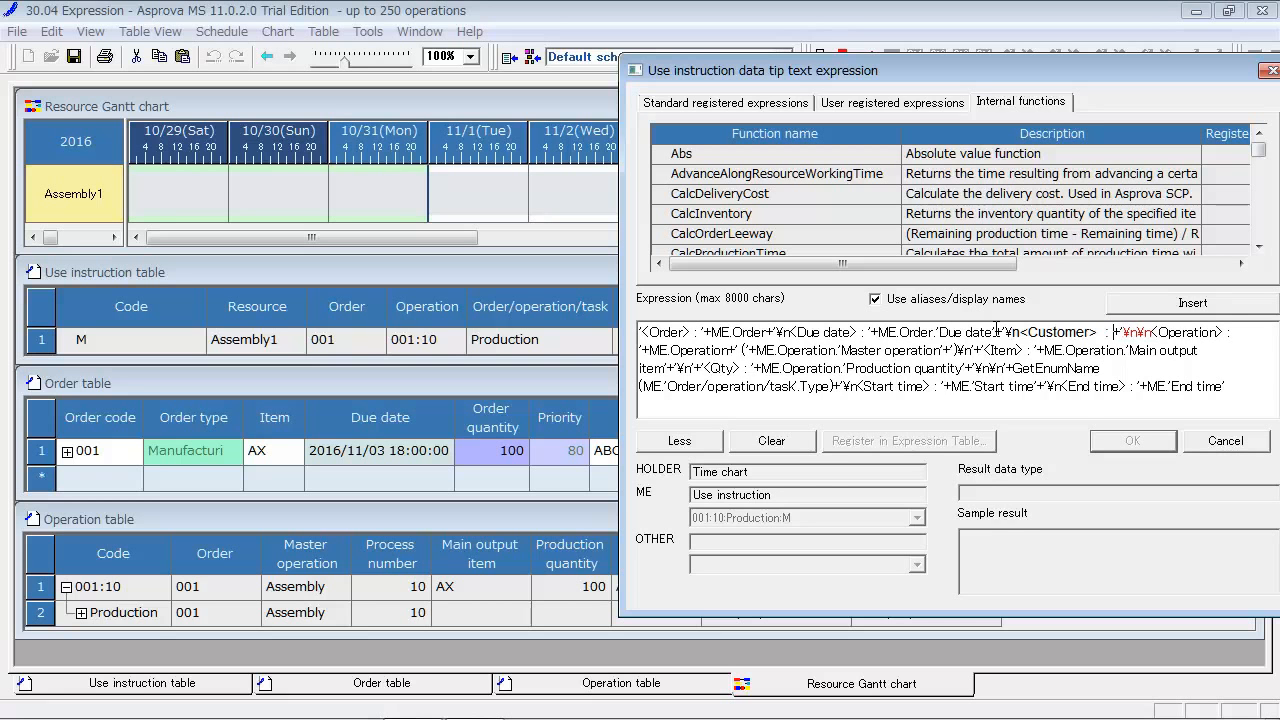
text( ')
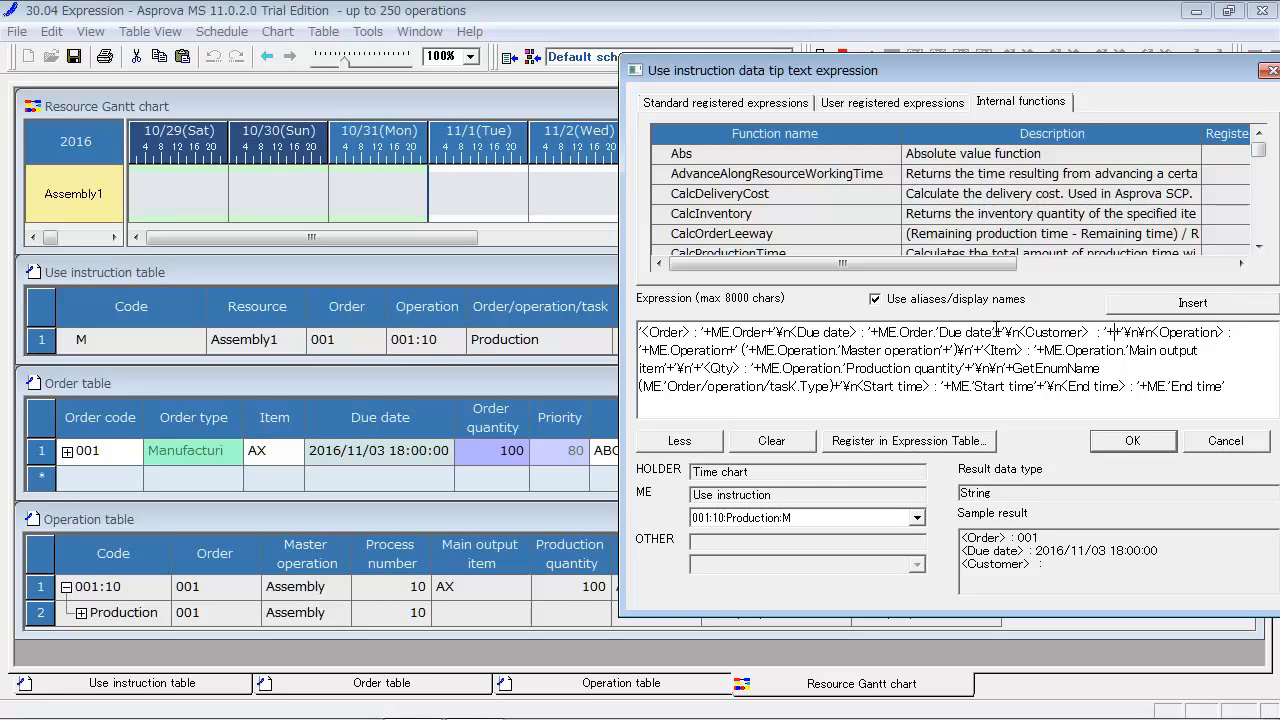
- Append the reference +ME.Order.Customer after the <Customer> label, completing the property names from the suggestions
text(+ME.Or)
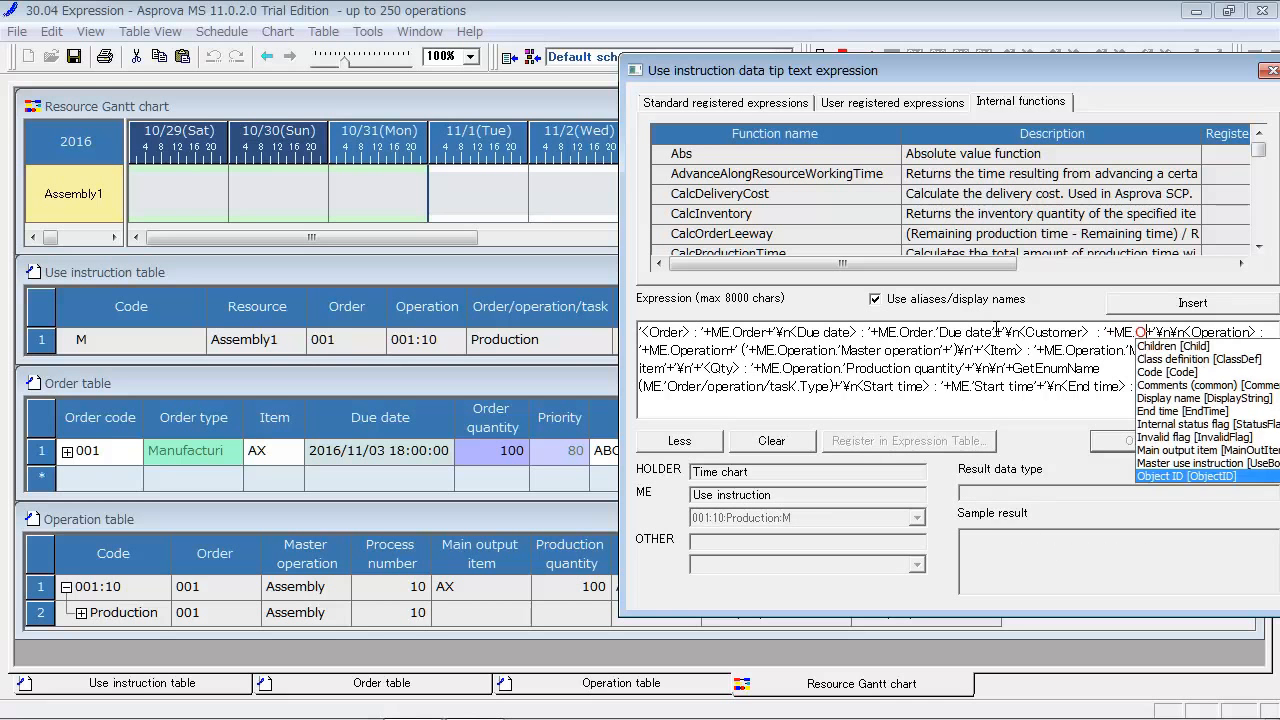
key(Return)
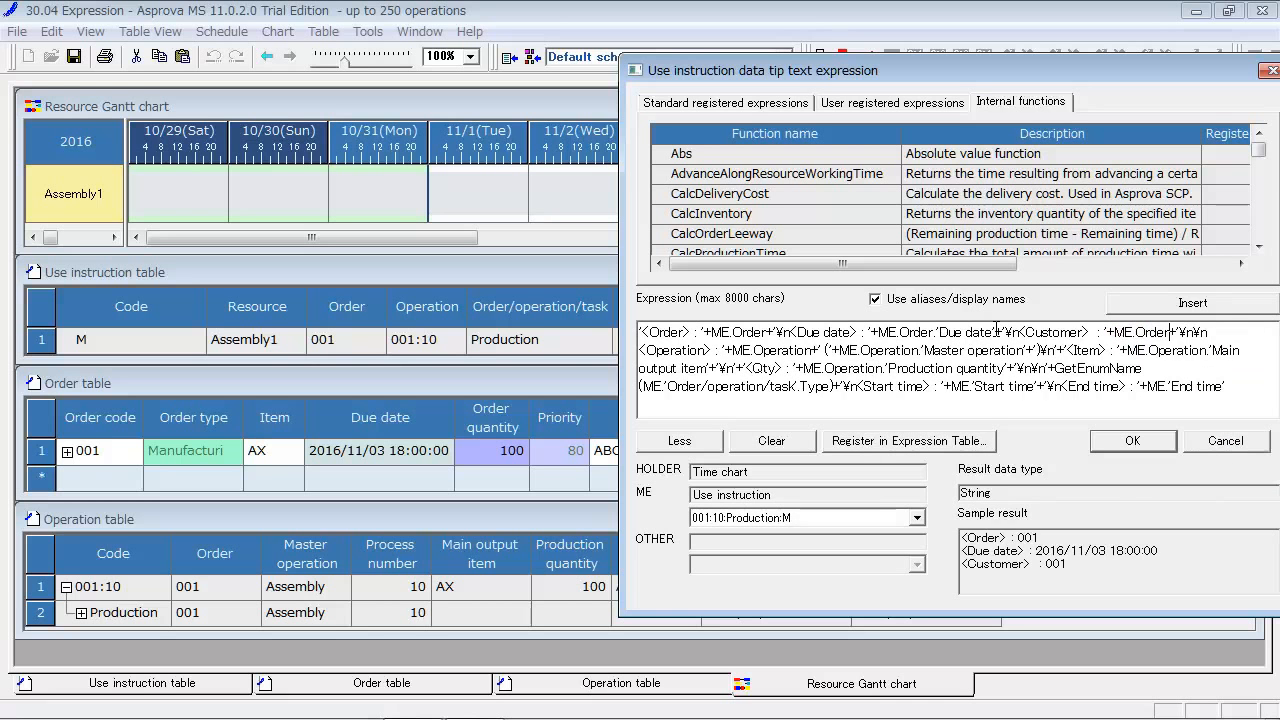
text(.C)
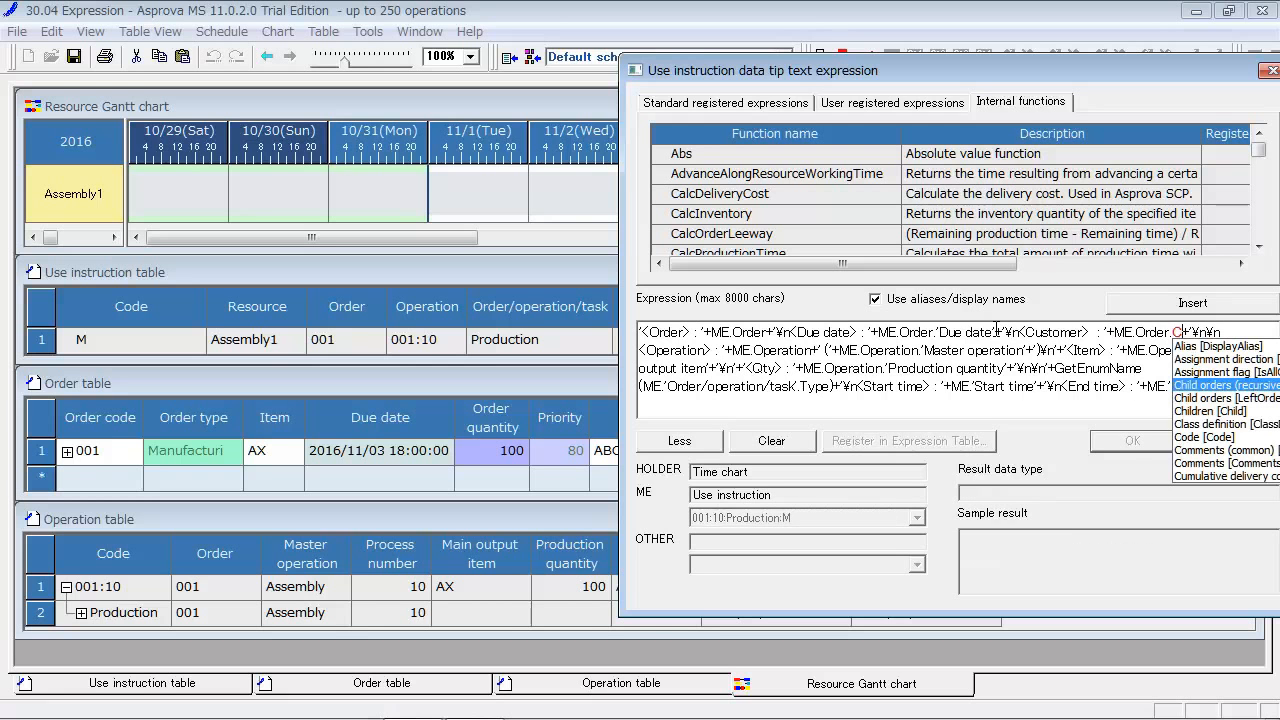
text(us)
key(Return)
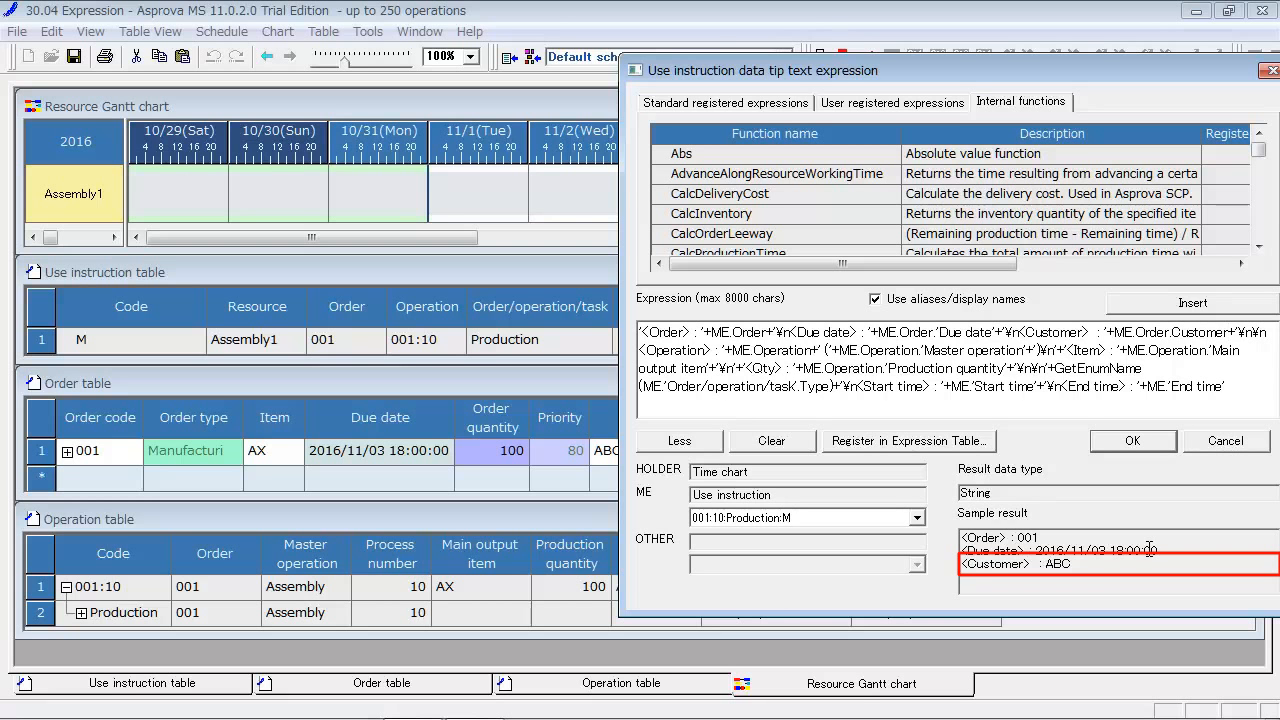
- Accept the edited expression and the display settings, and show the data tip of the Assembly1 bar on 11/3 in the Resource Gantt chart
click(1132, 441)
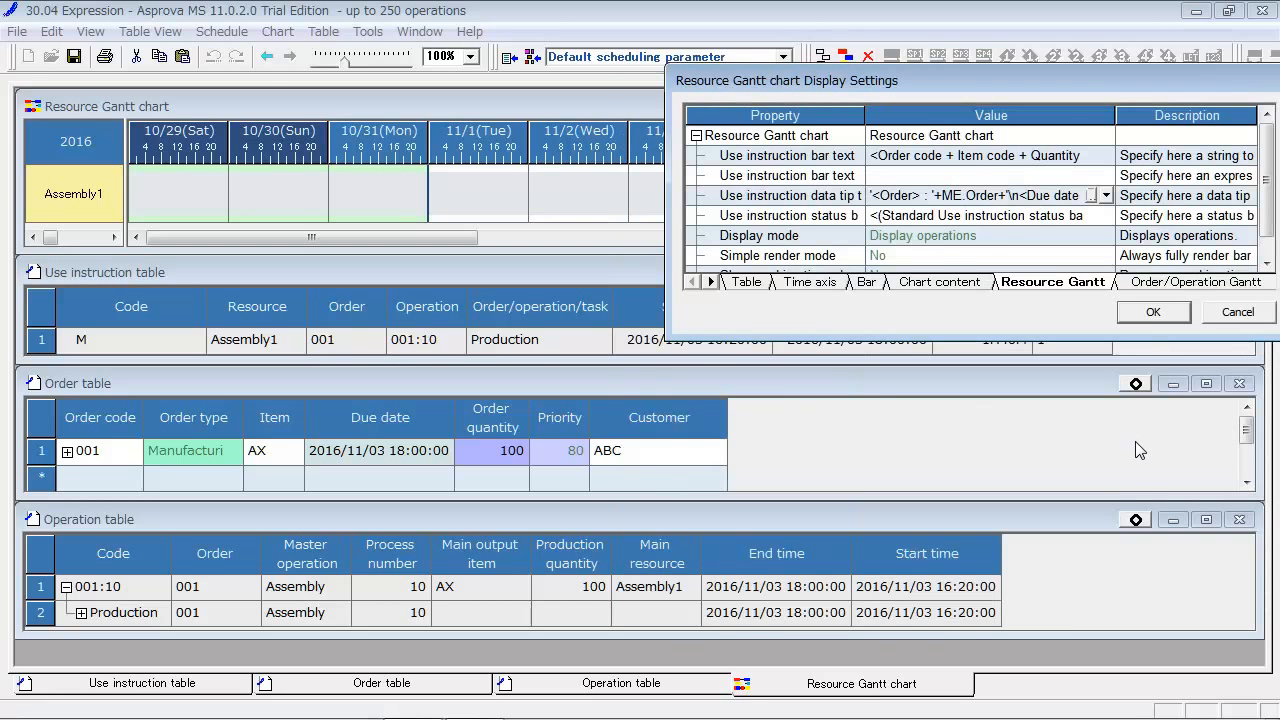
click(1152, 312)
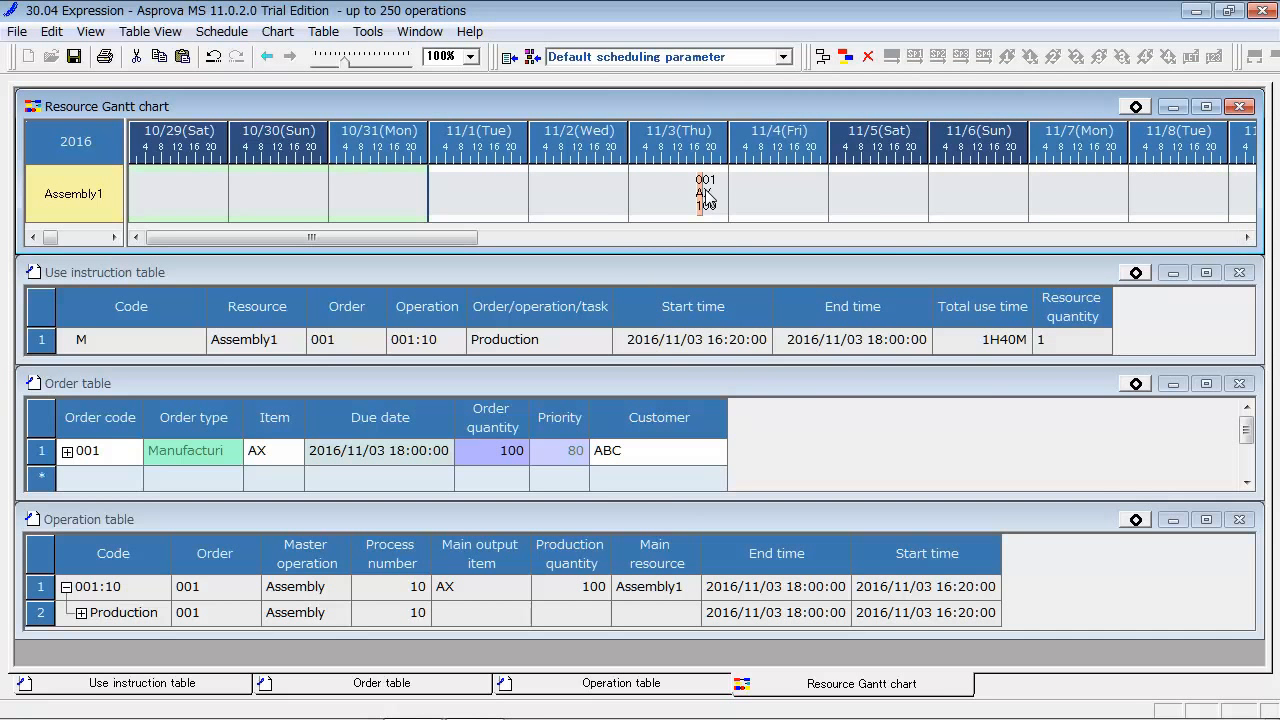
mouse_move(706, 197)
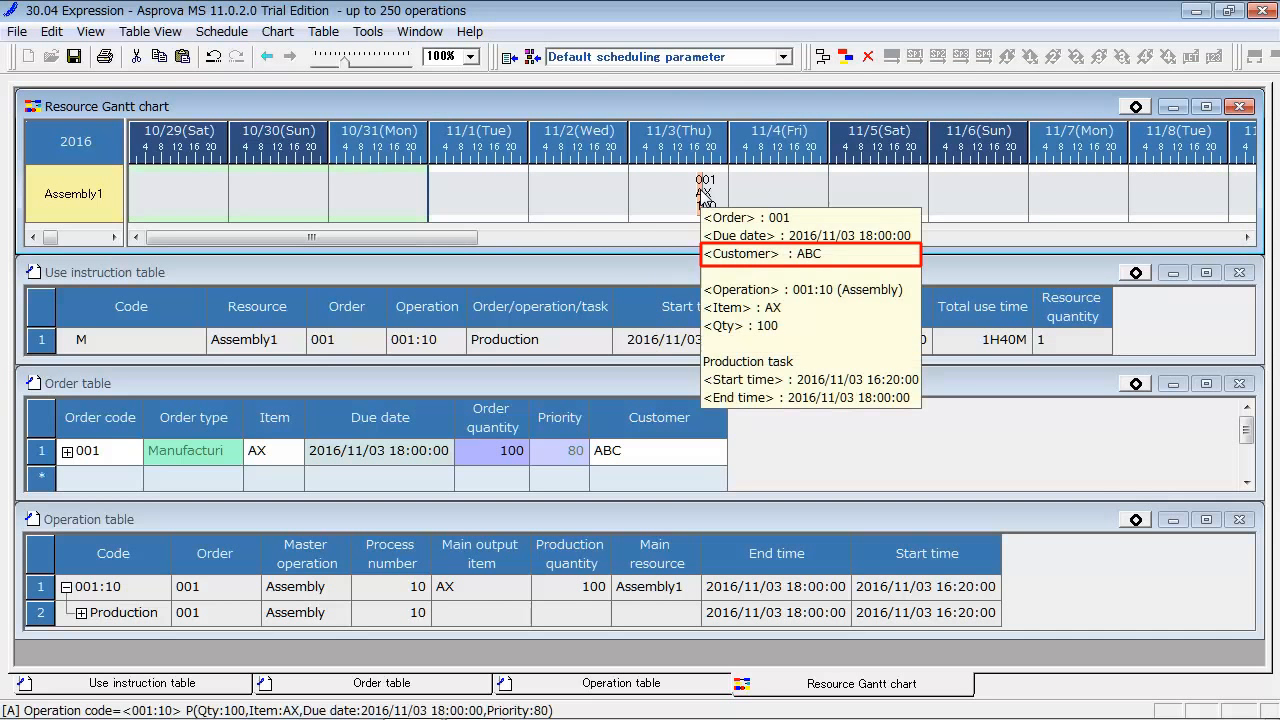